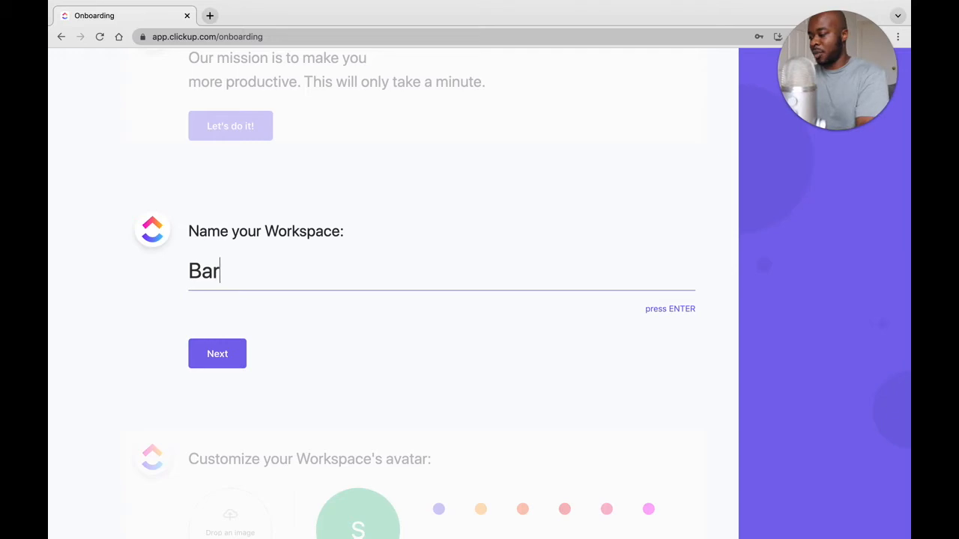
Name the workspace "Bartsy Marketing Agency" and continue the onboarding.
text(Marke)
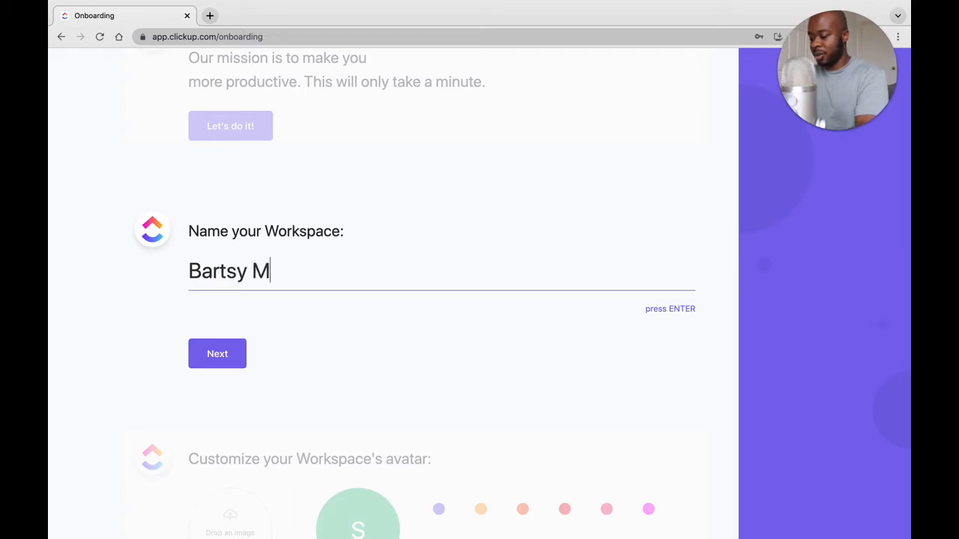
text(ting Agency)
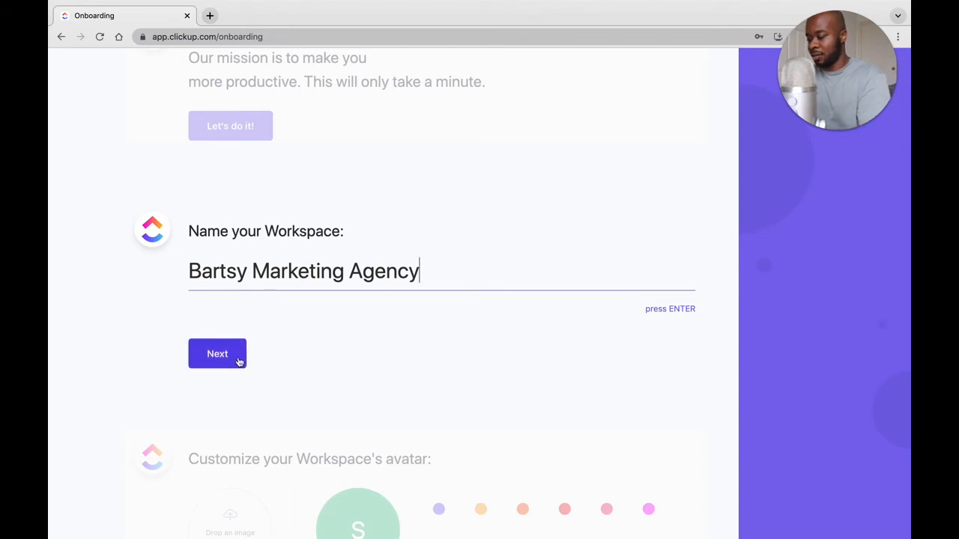
click(224, 353)
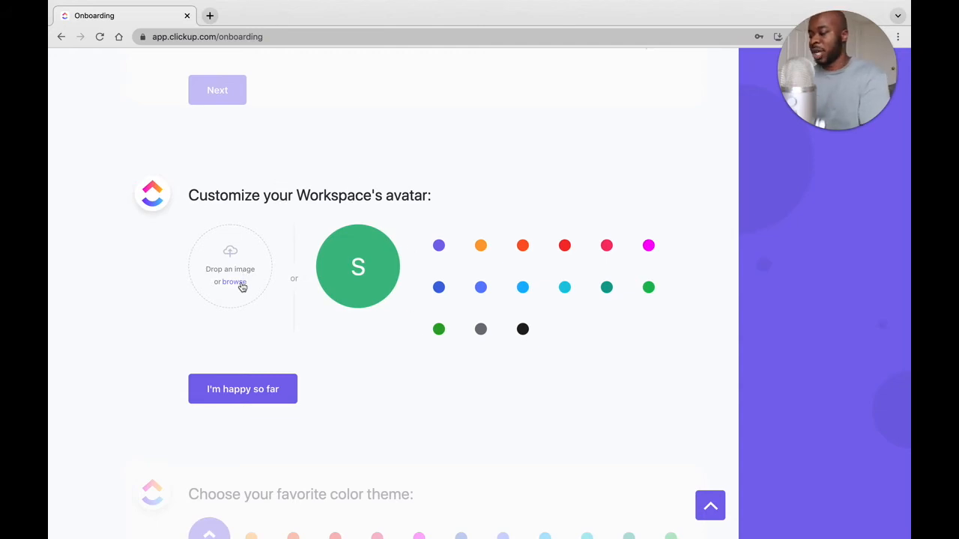
Set the workspace avatar to dark blue and accept the default purple color theme.
click(440, 290)
scroll(381, 359, down, 1)
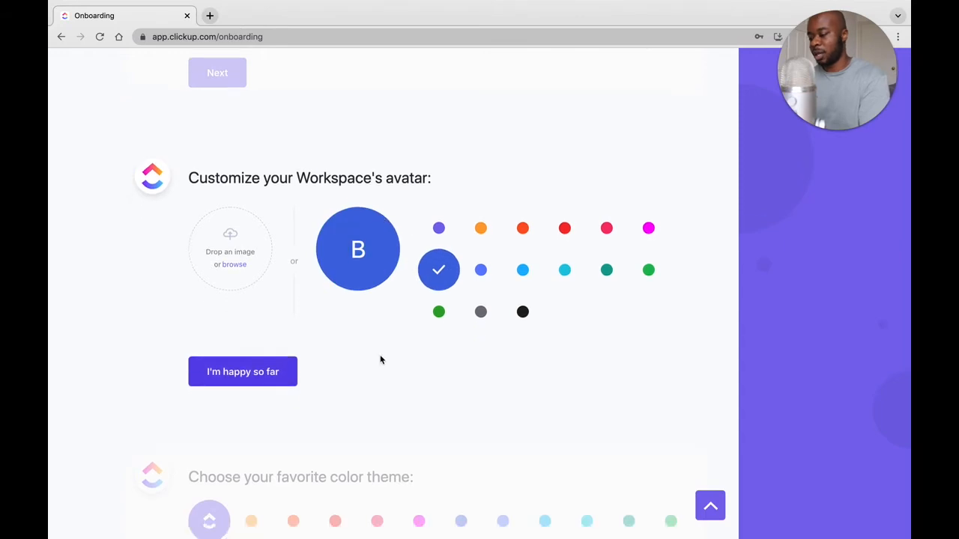
click(266, 390)
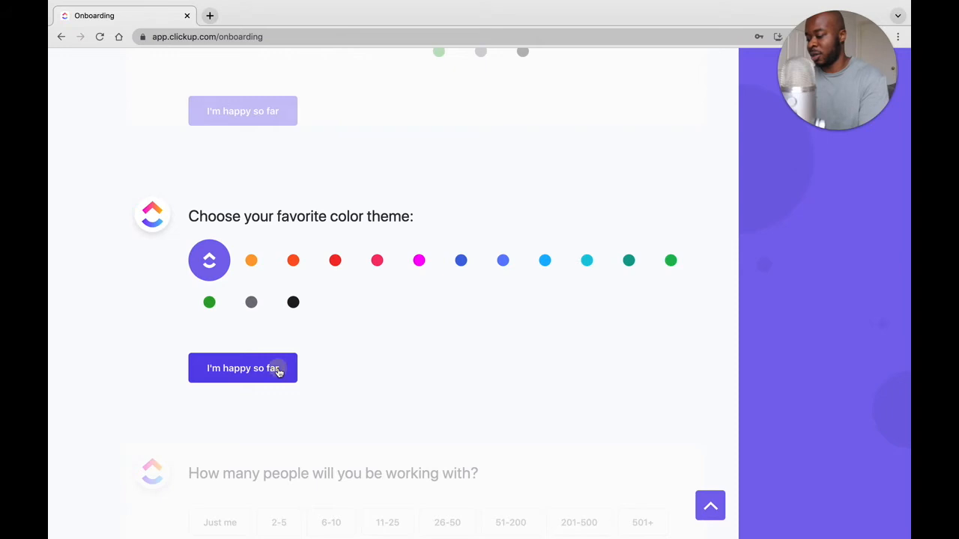
click(278, 372)
scroll(470, 362, down, 1)
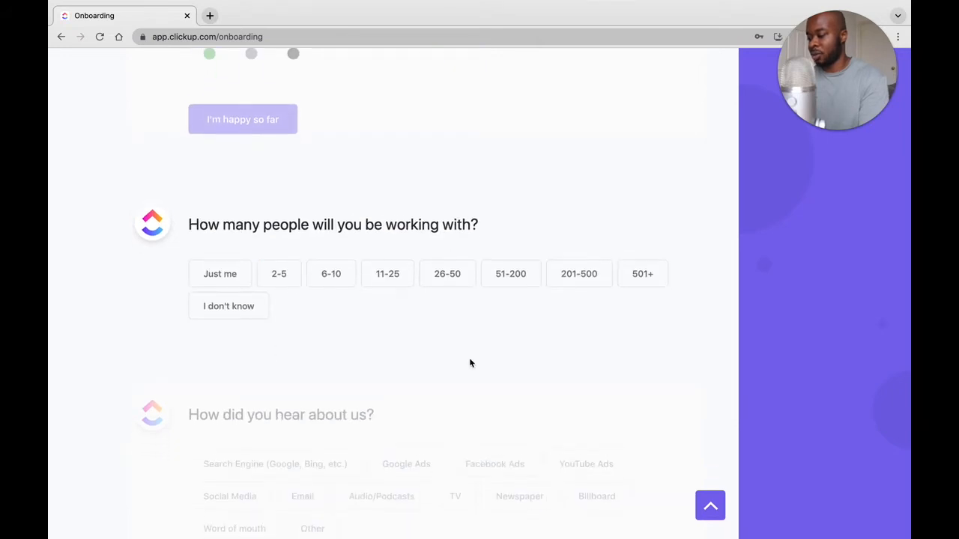
Answer the onboarding questions with "Just me" for team size and "Search Engine (Google, Bing, etc.)" for how ClickUp was found.
scroll(471, 363, up, 1)
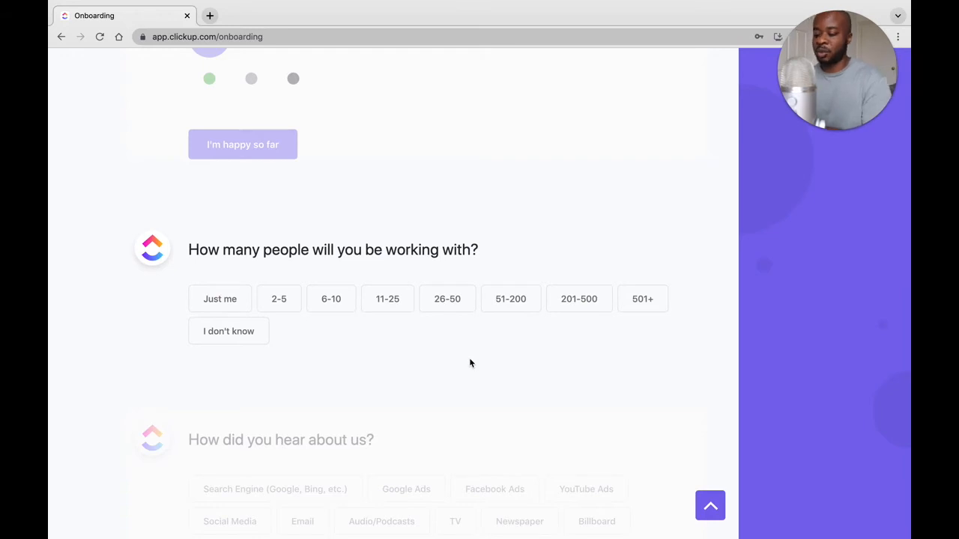
click(234, 300)
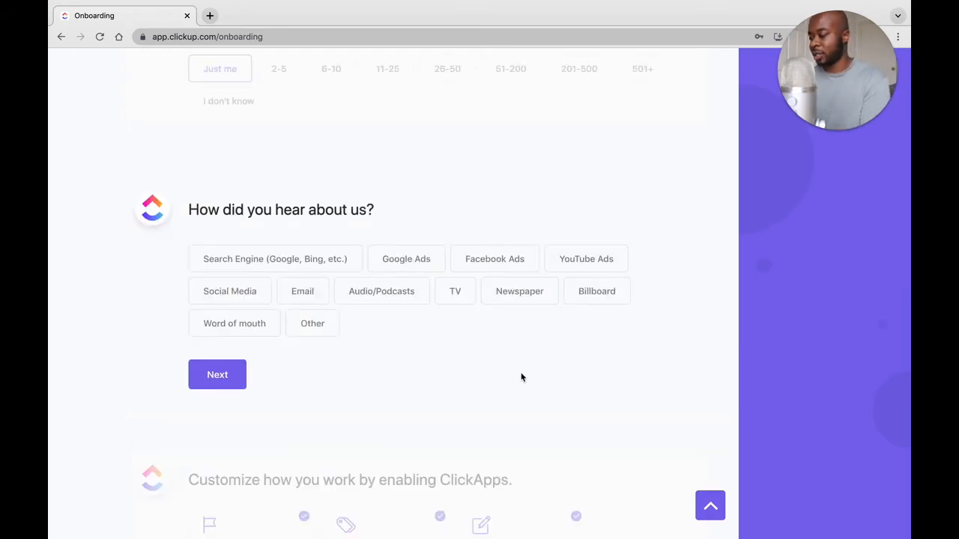
click(331, 256)
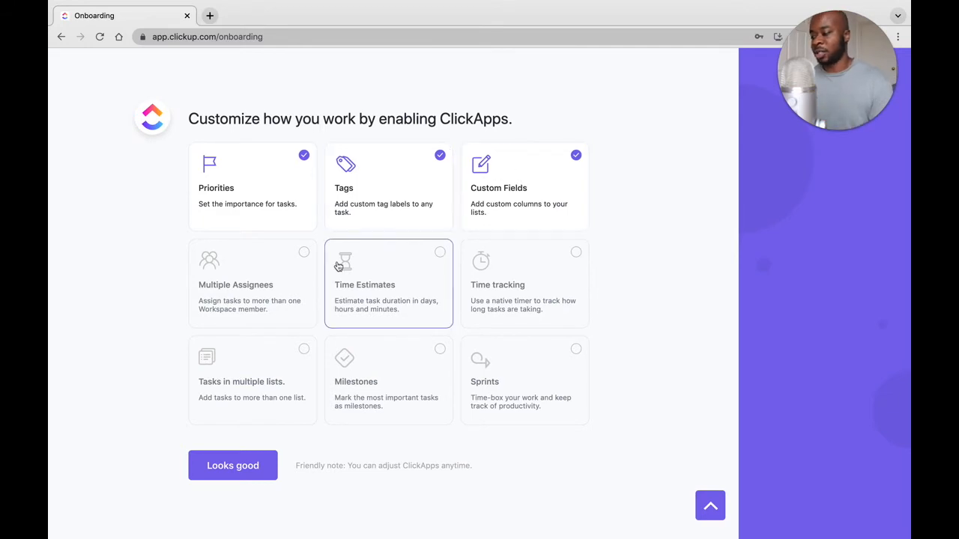
Enable the Milestones ClickApp alongside Priorities, Tags and Custom Fields, and accept the ClickApps selection.
scroll(553, 356, down, 1)
scroll(554, 357, up, 1)
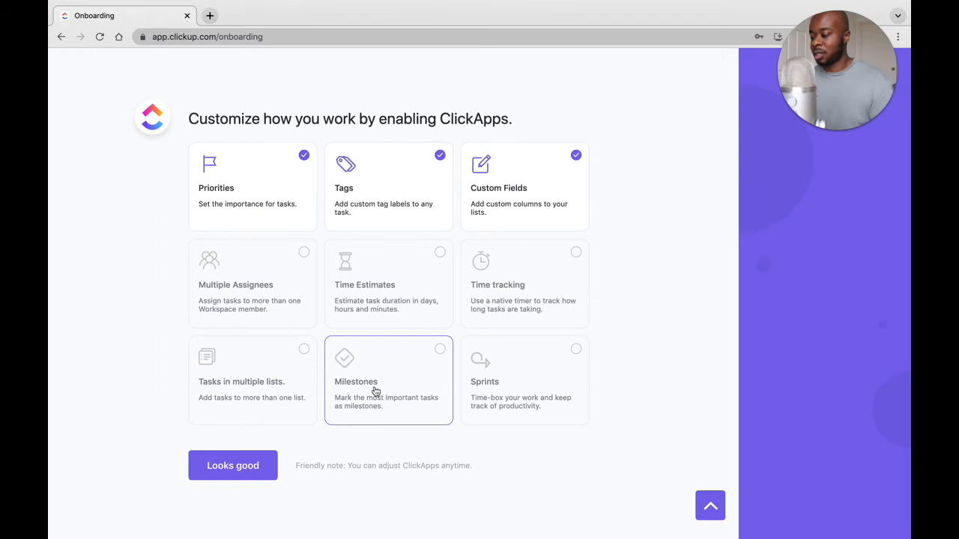
click(394, 362)
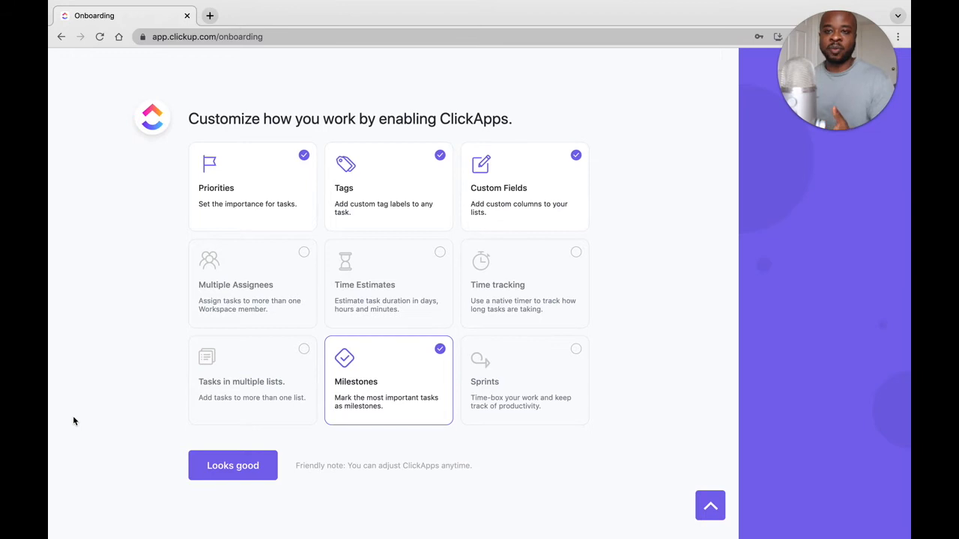
click(241, 472)
click(243, 471)
Decline importing tasks from other tools and finish the onboarding to enter the new workspace.
scroll(481, 404, down, 1)
scroll(481, 403, up, 1)
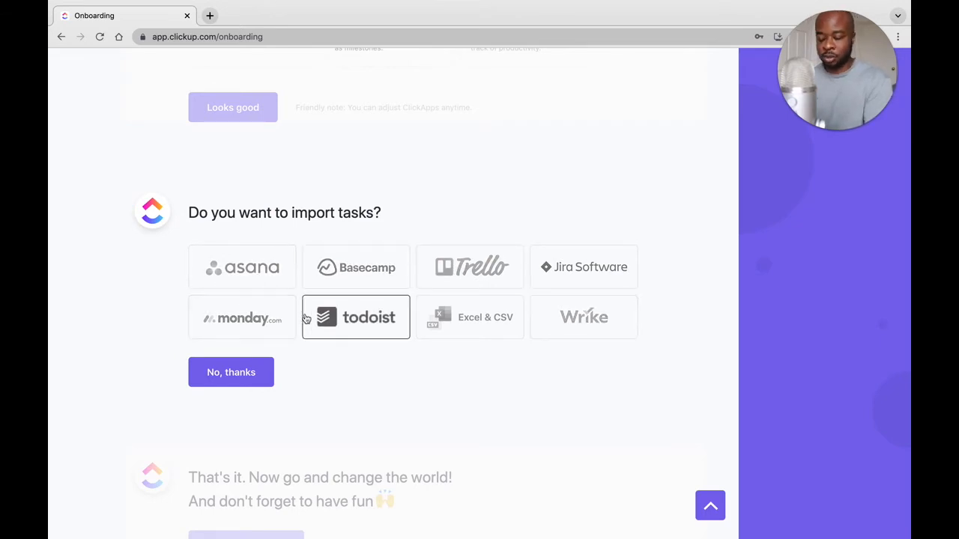
click(235, 370)
click(252, 329)
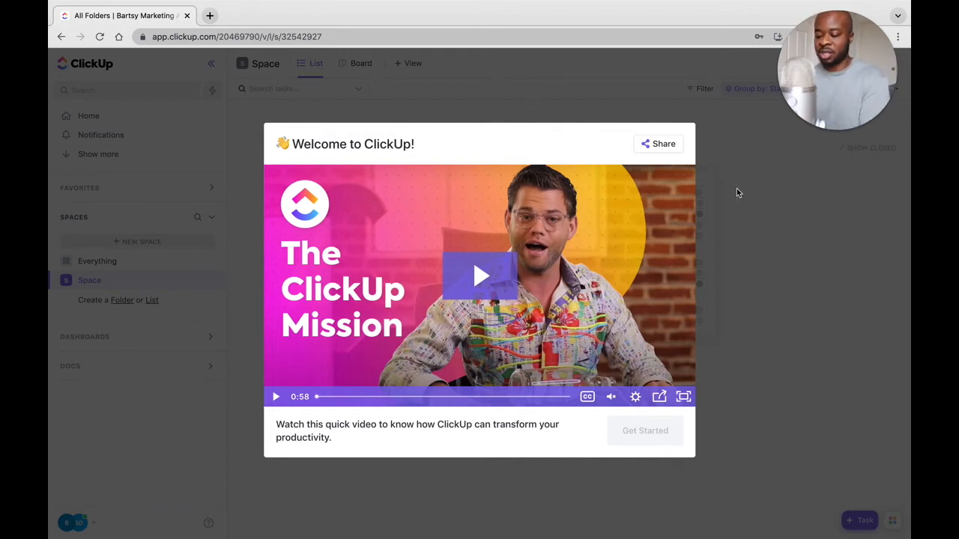
Dismiss the welcome video and resource center, start from scratch instead of using a template, and decline the $10 credit offer.
click(733, 214)
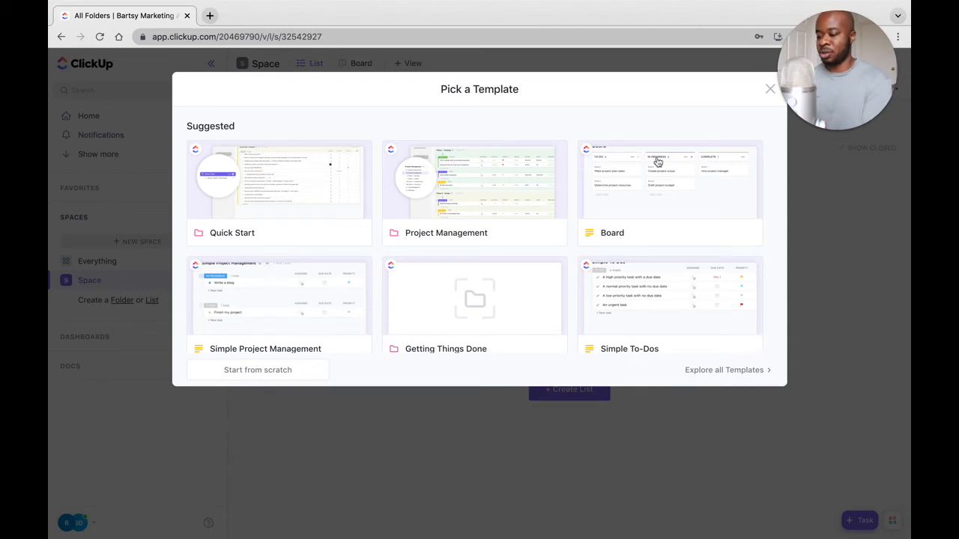
click(268, 375)
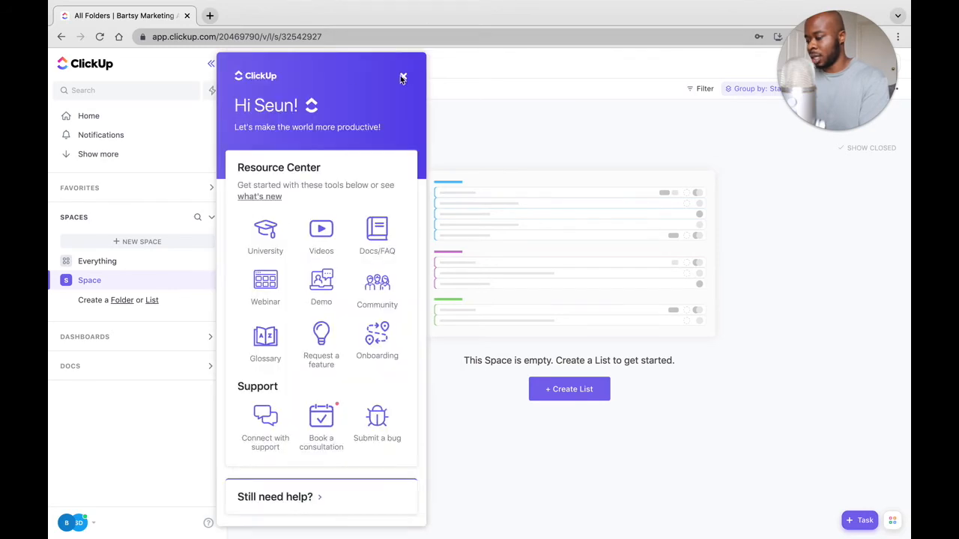
click(403, 78)
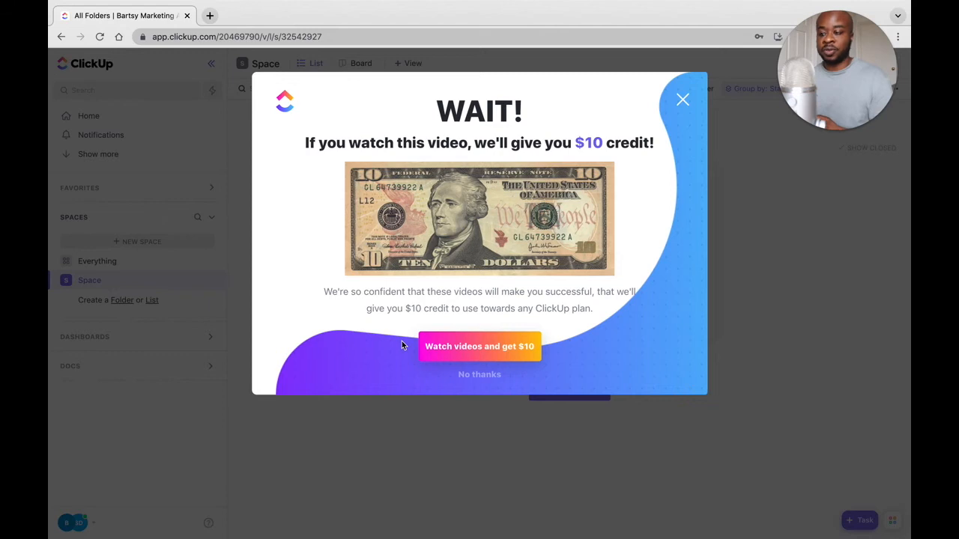
click(484, 377)
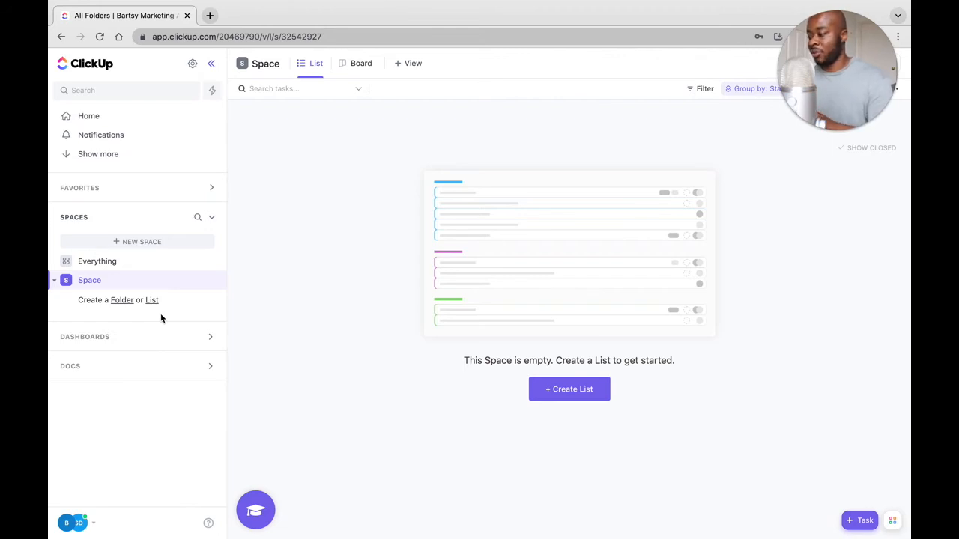
Collapse the sidebar and expand it again.
click(210, 67)
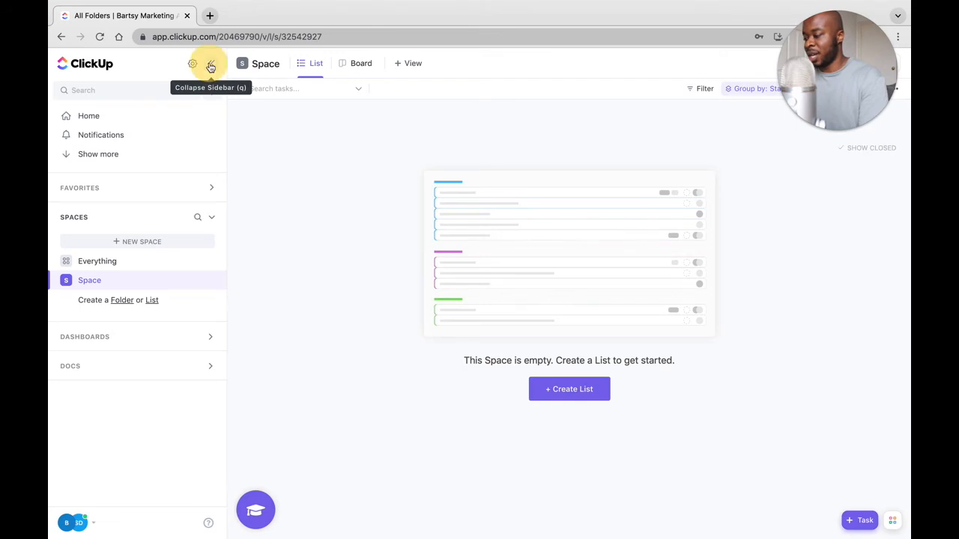
mouse_move(63, 63)
click(61, 64)
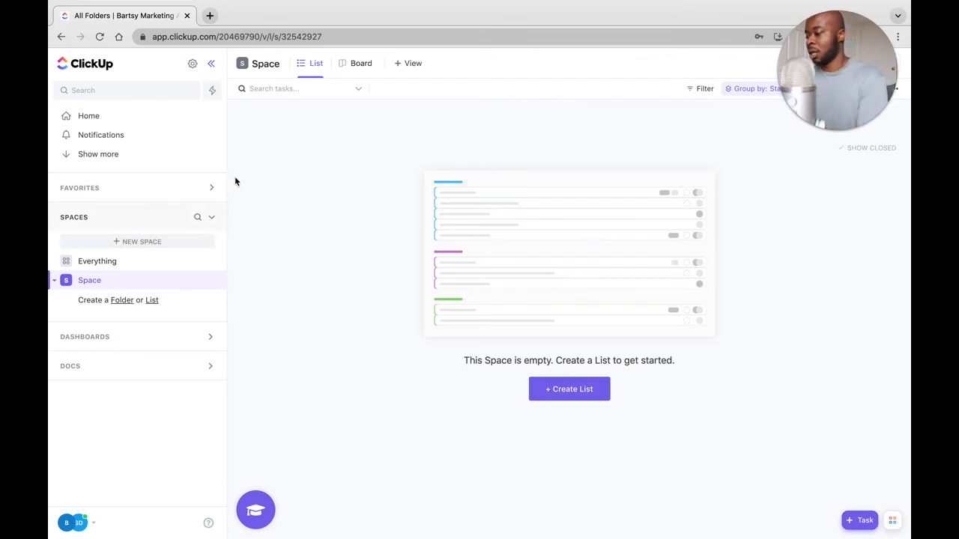
Start a new Space named "Marketing" and continue to its color and avatar settings.
click(139, 246)
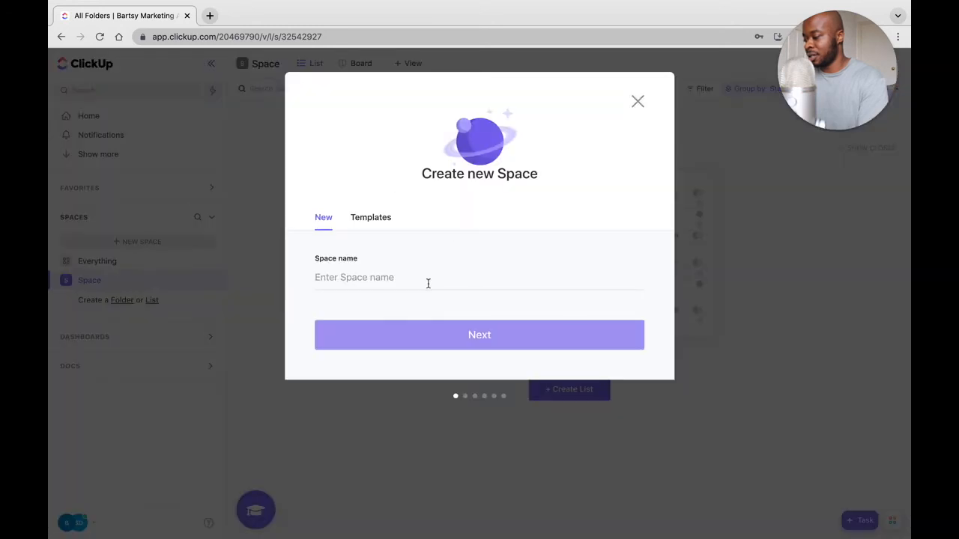
click(389, 283)
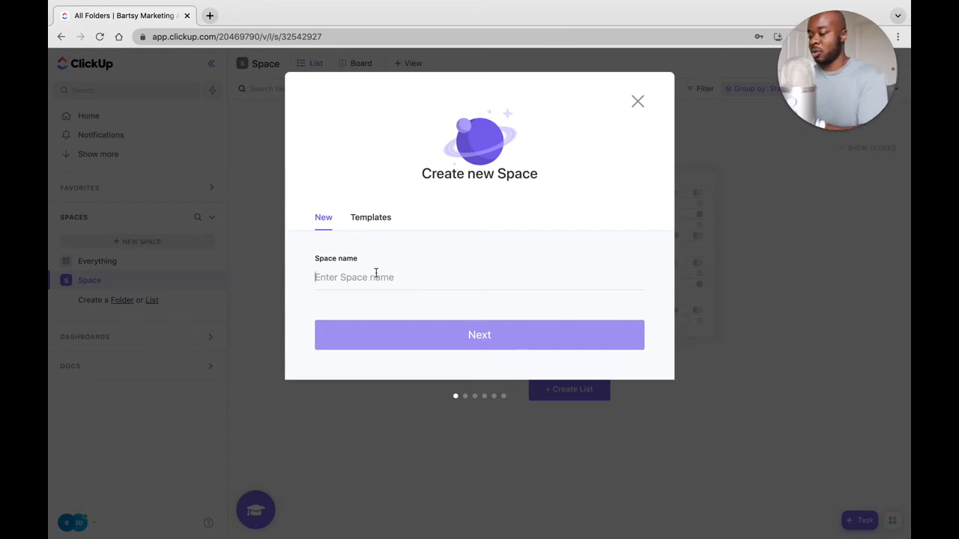
text(Mar)
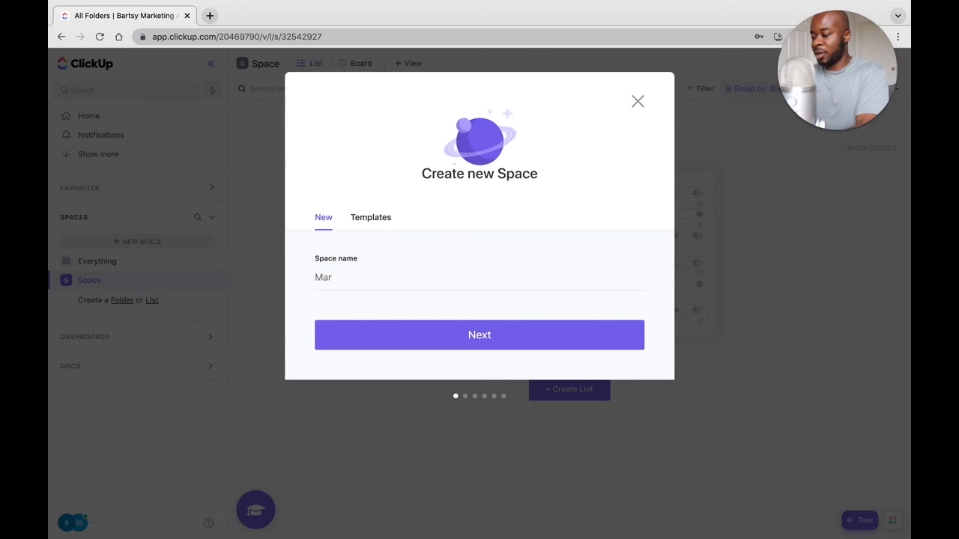
text(keting)
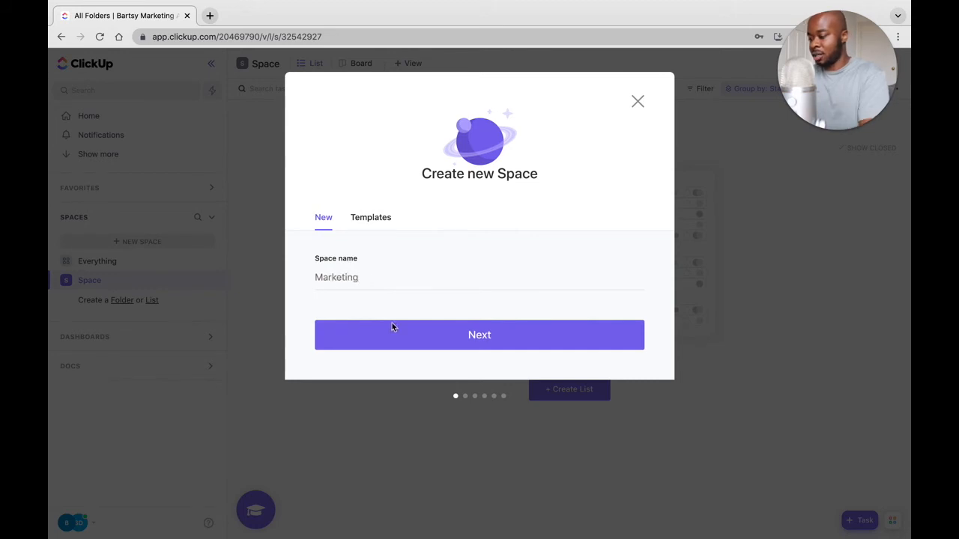
click(466, 342)
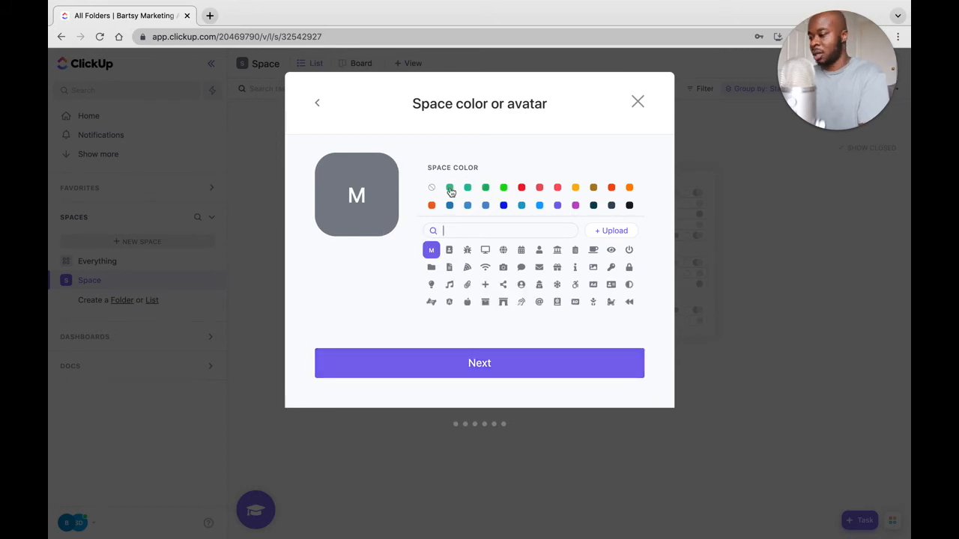
Give the Marketing Space a bright green color and the apple icon as its avatar.
click(504, 188)
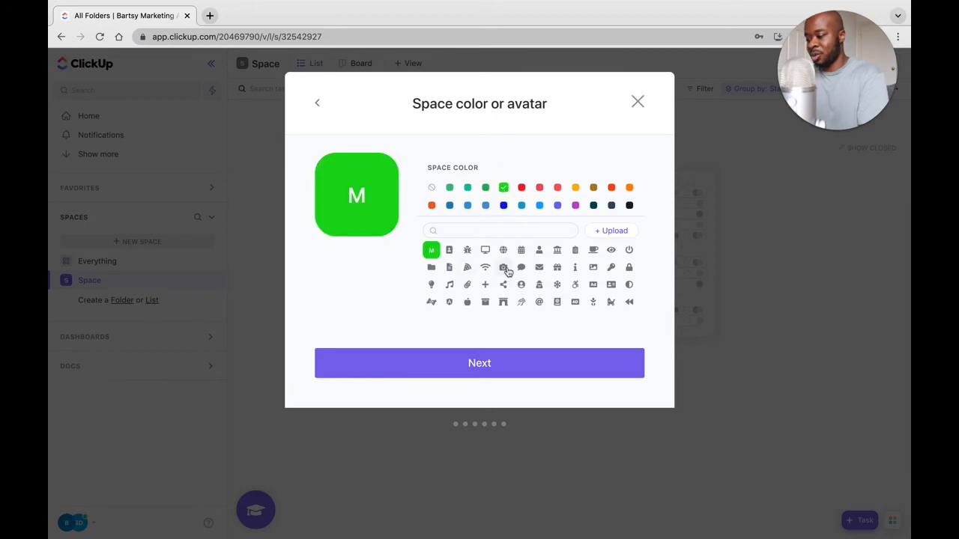
click(556, 267)
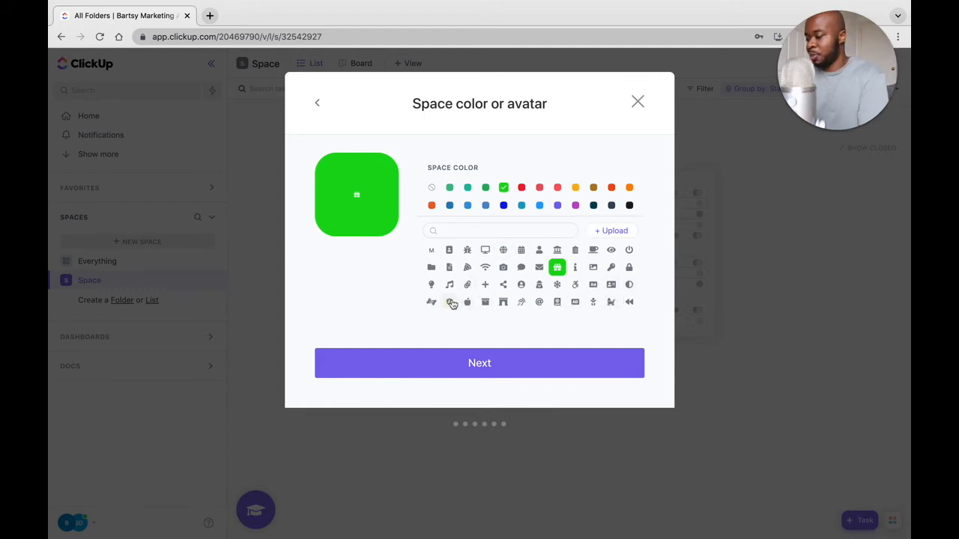
click(465, 301)
click(494, 364)
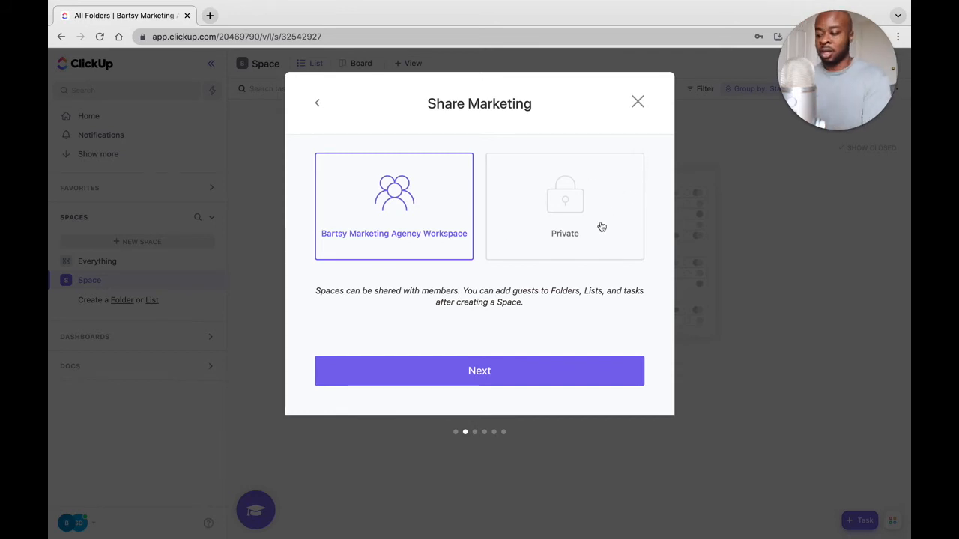
Share the Marketing Space with the whole Bartsy Marketing Agency Workspace and apply the Kanban task status template.
click(507, 379)
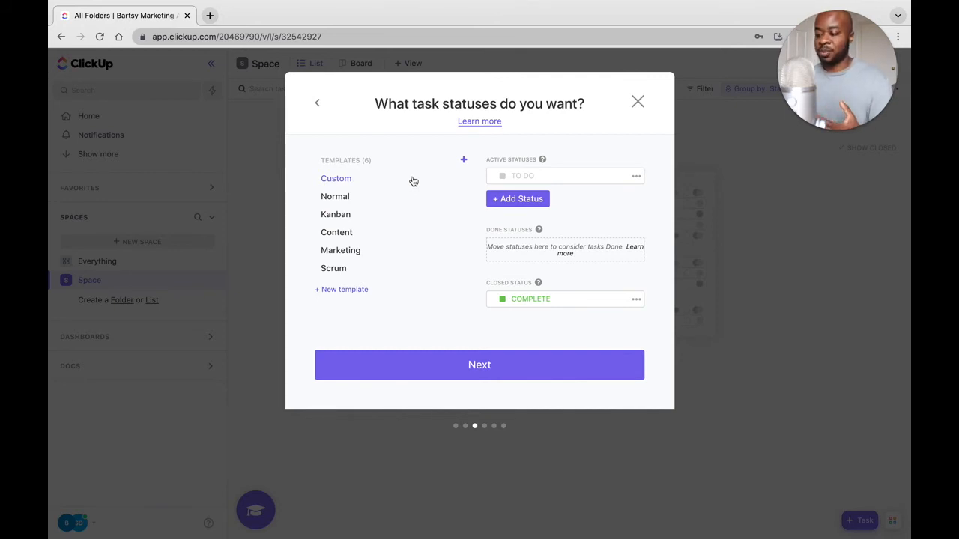
click(331, 201)
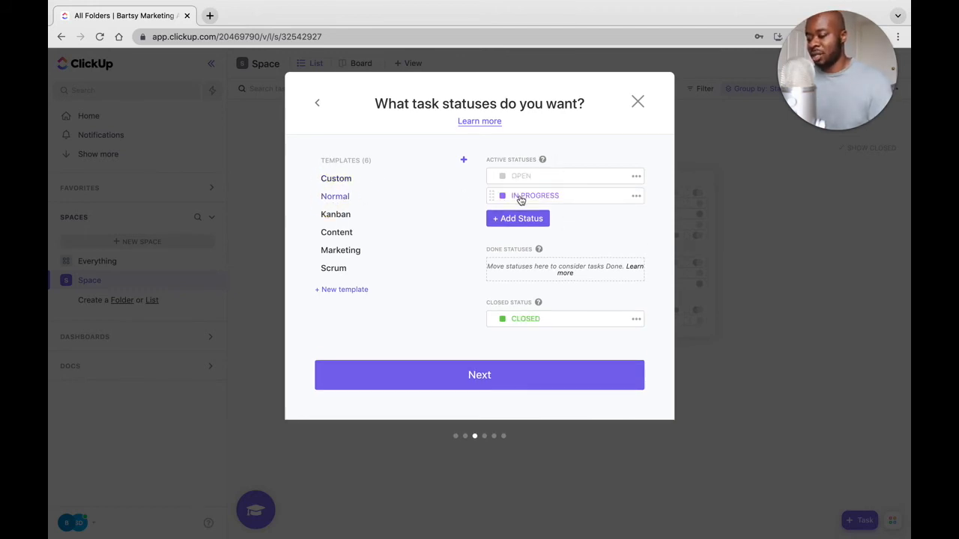
mouse_move(540, 307)
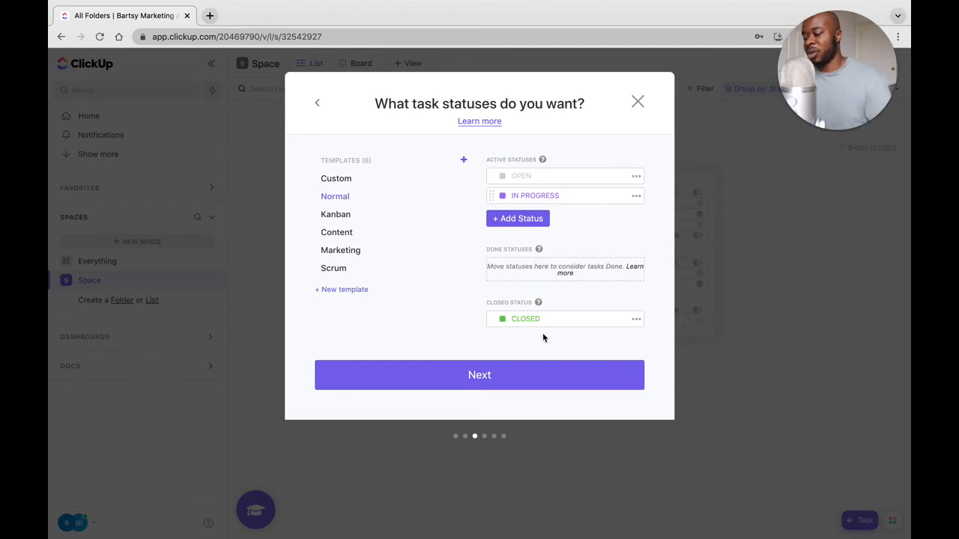
click(337, 218)
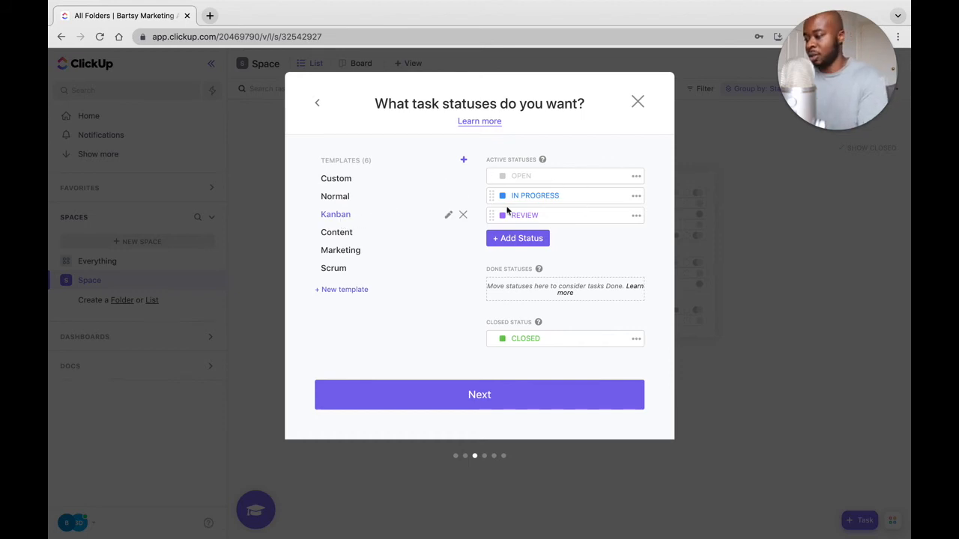
click(492, 397)
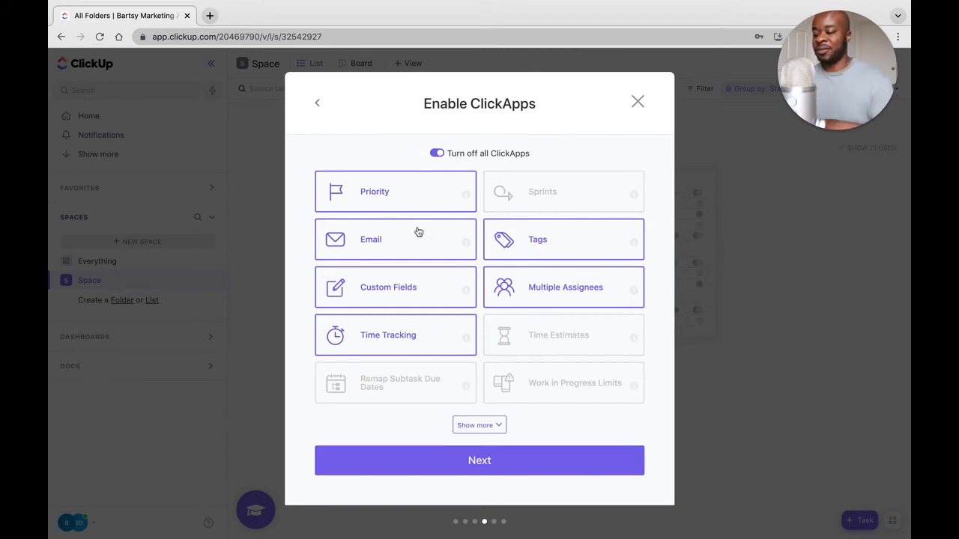
Show the full list of ClickApps for the Space and enable Milestones.
click(485, 426)
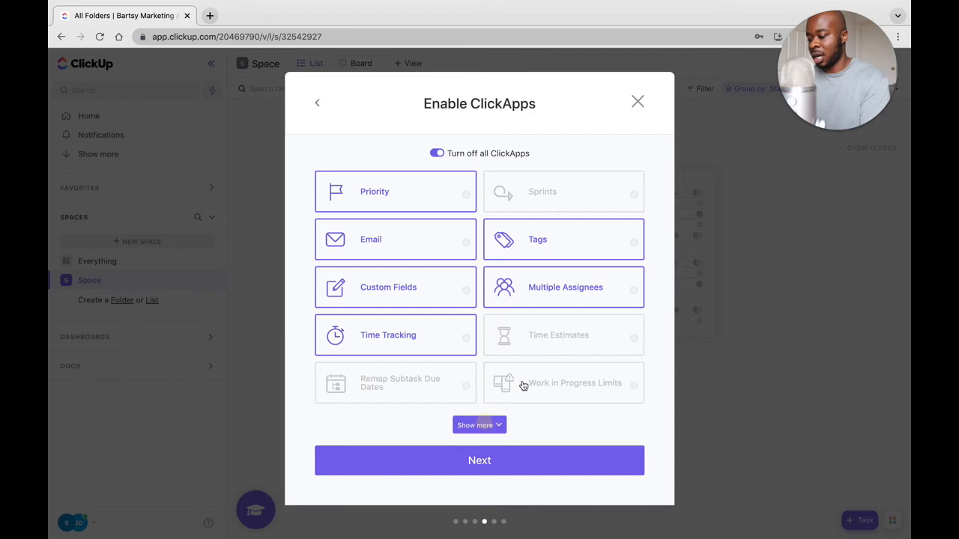
scroll(538, 393, down, 3)
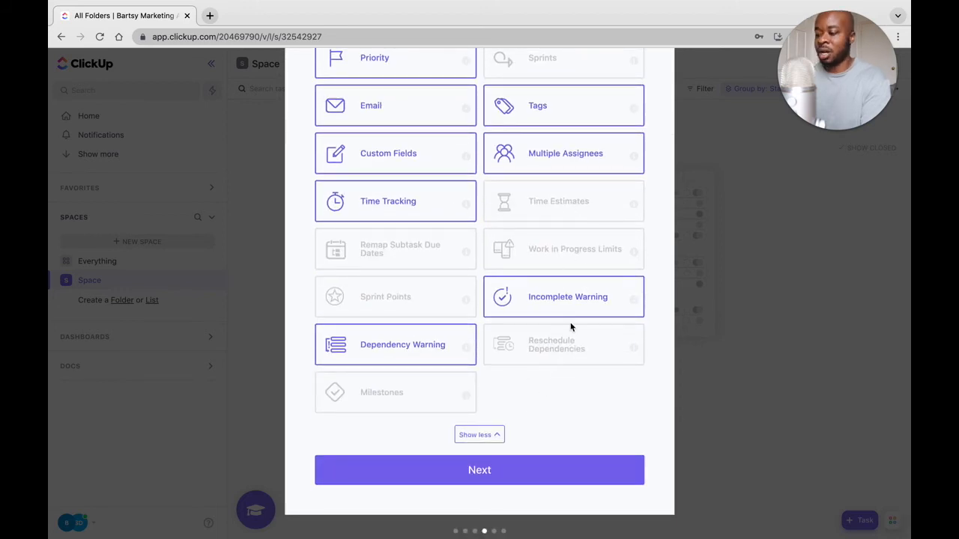
scroll(571, 327, up, 1)
click(400, 437)
scroll(588, 425, up, 1)
scroll(589, 426, down, 1)
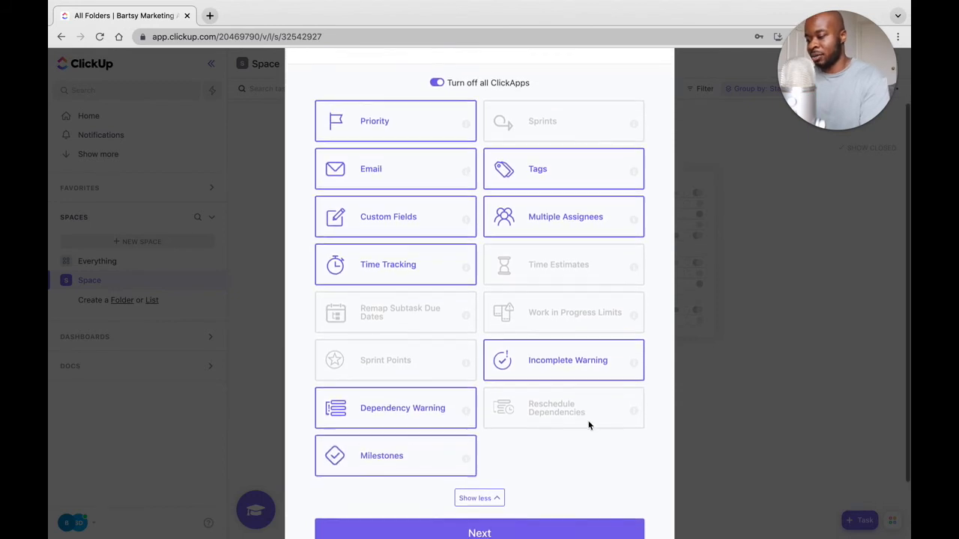
Look over the ClickApps selected for the Marketing Space and continue to the default settings for views.
scroll(588, 426, up, 1)
scroll(589, 425, up, 2)
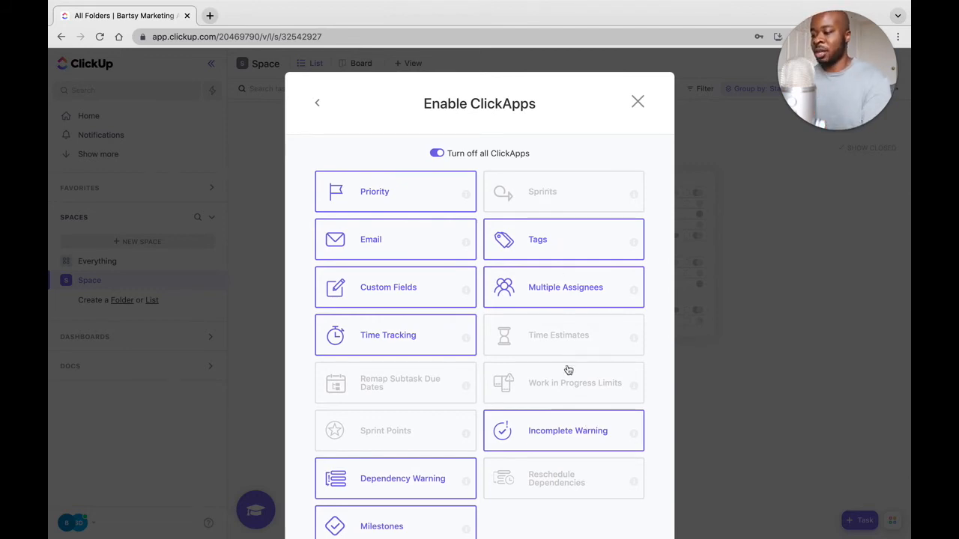
scroll(588, 501, down, 1)
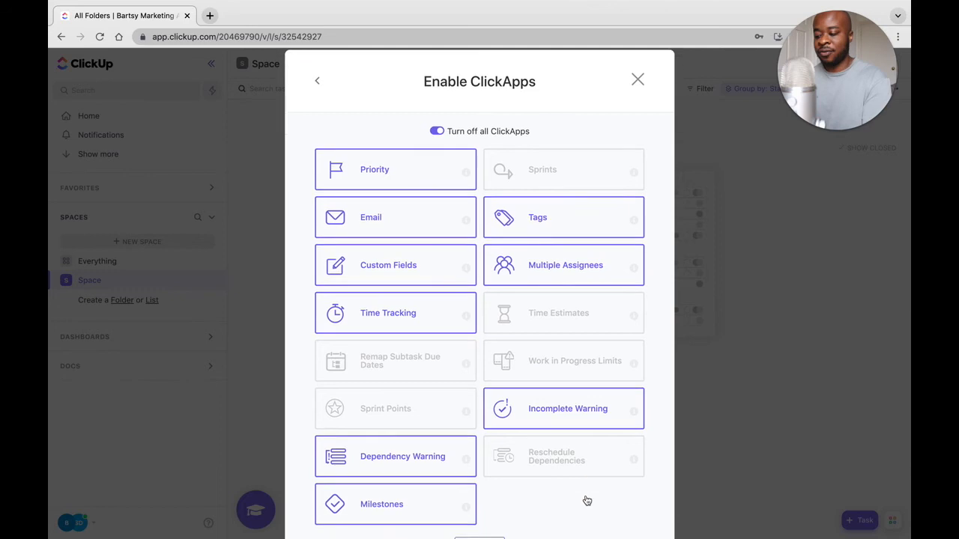
scroll(587, 500, down, 2)
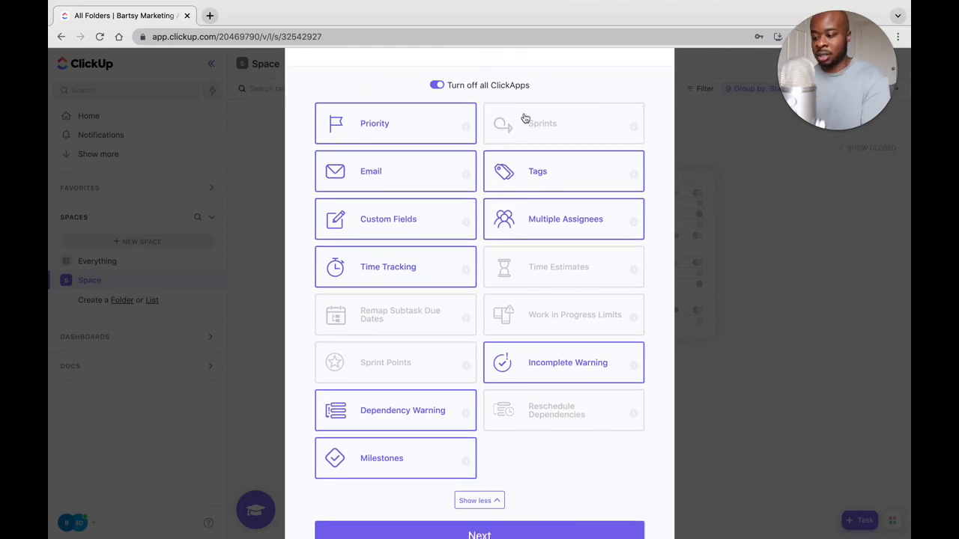
scroll(506, 419, down, 1)
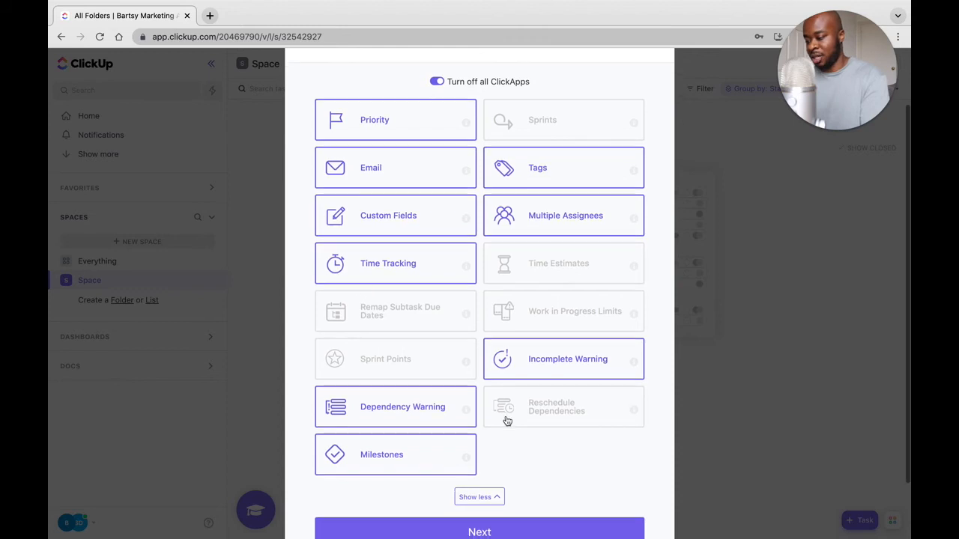
scroll(555, 480, down, 3)
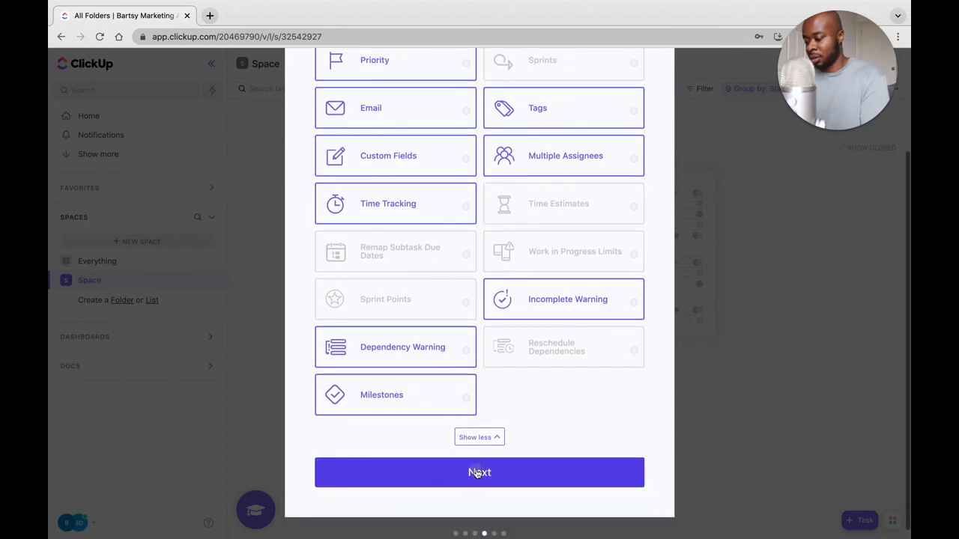
click(478, 472)
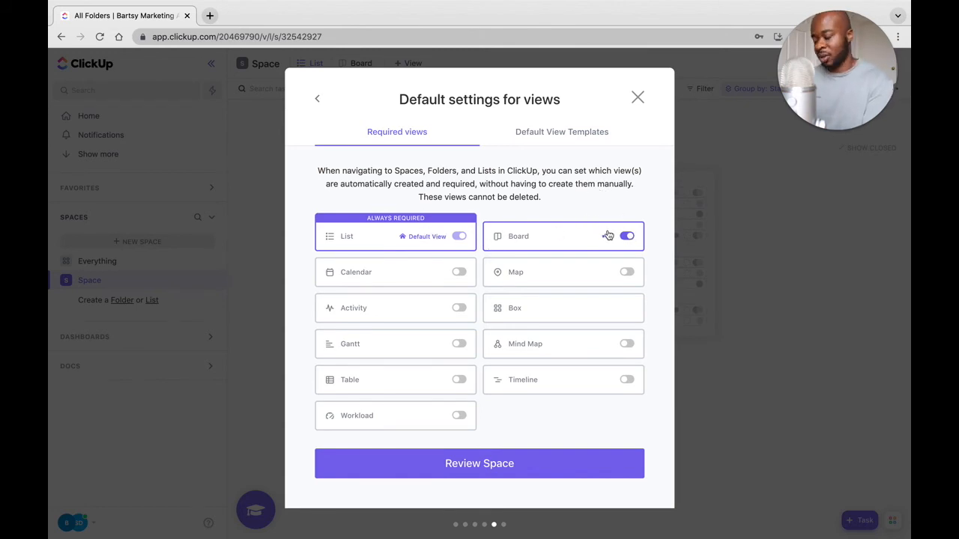
Add Calendar and Gantt to the required views, review the settings and create the Marketing Space.
click(458, 273)
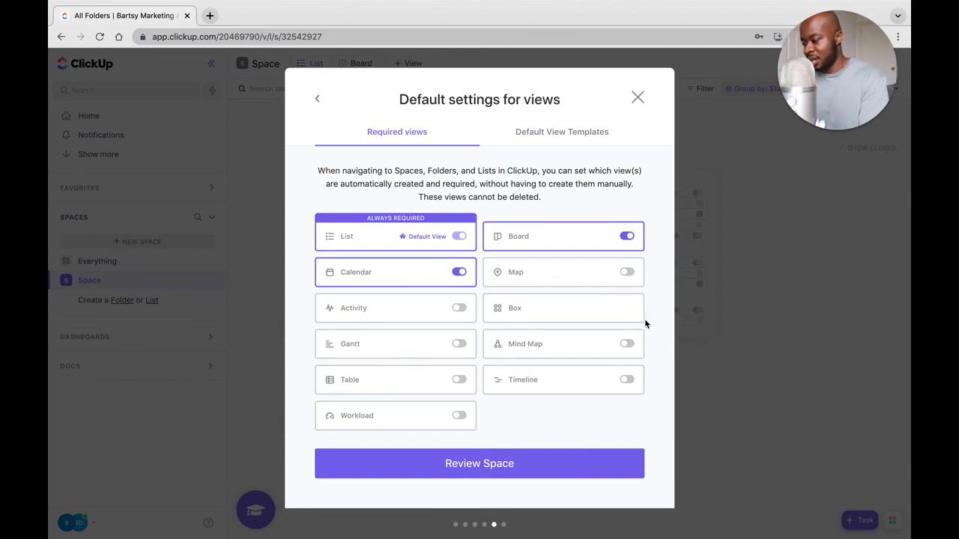
click(458, 345)
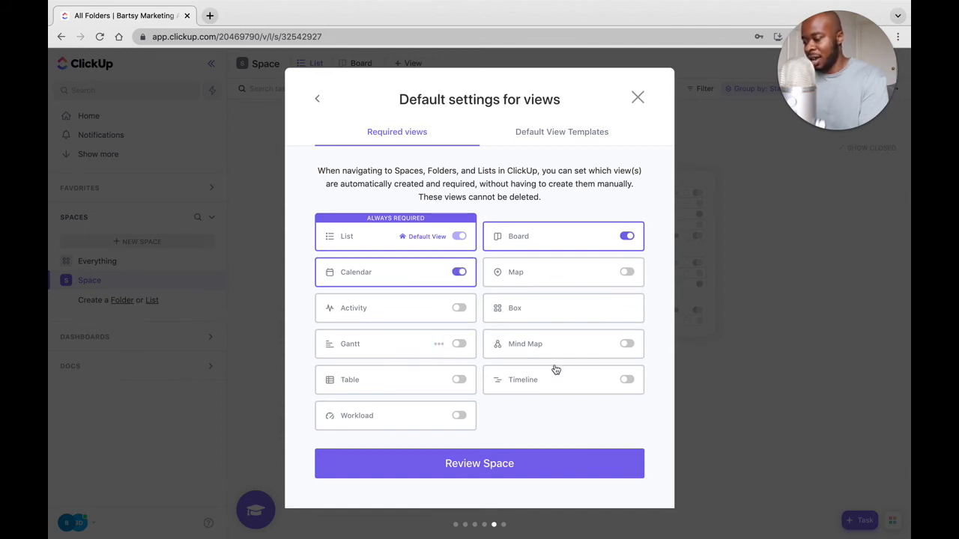
click(497, 465)
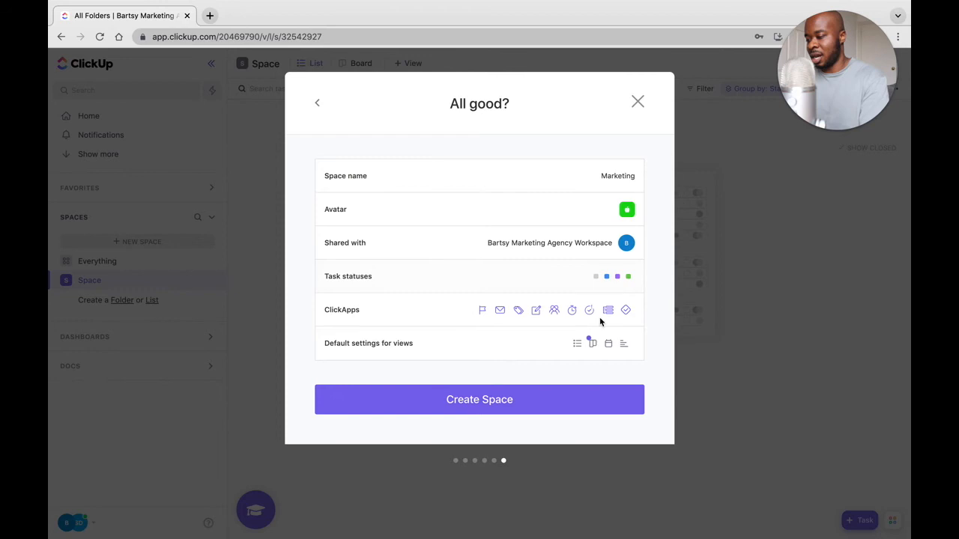
click(504, 403)
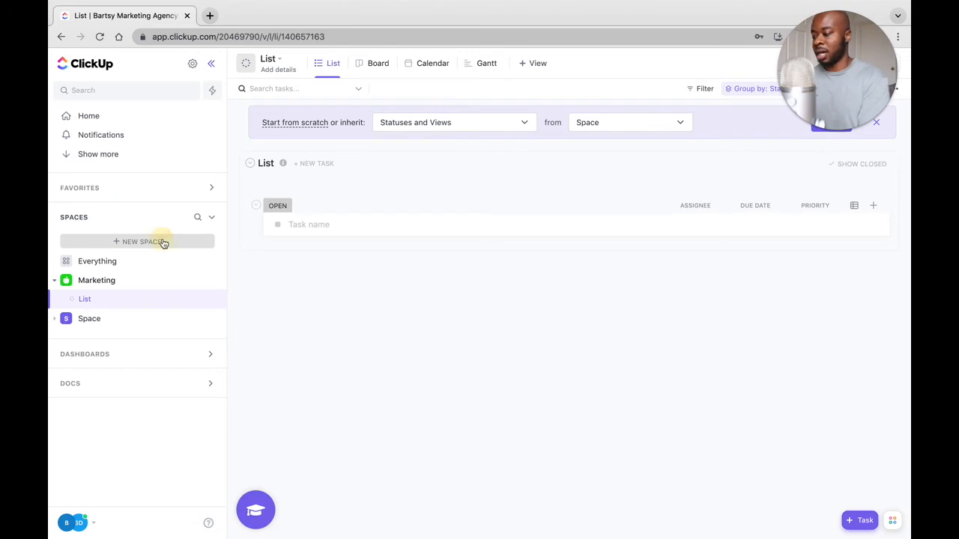
Start a new Space named "Operations" and continue to its color and avatar settings.
click(162, 242)
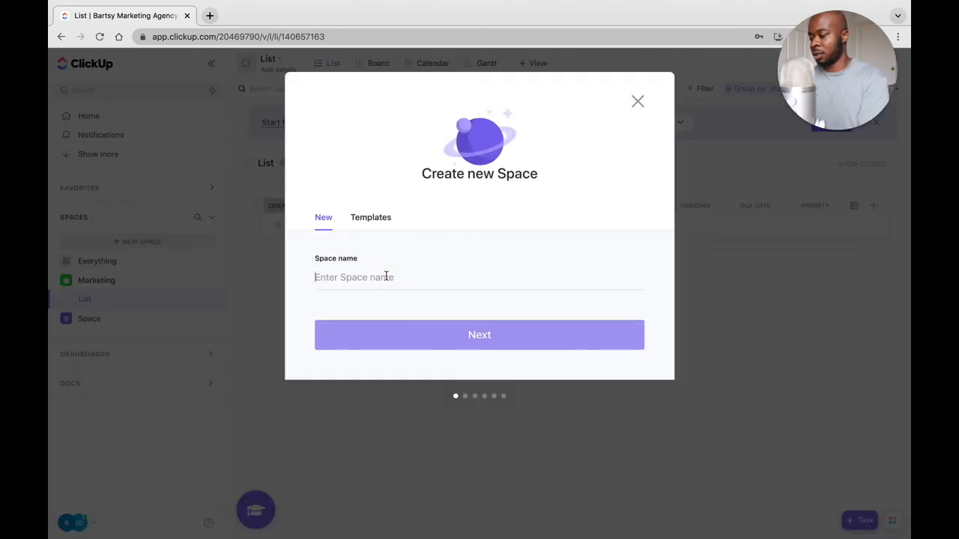
text(Operations)
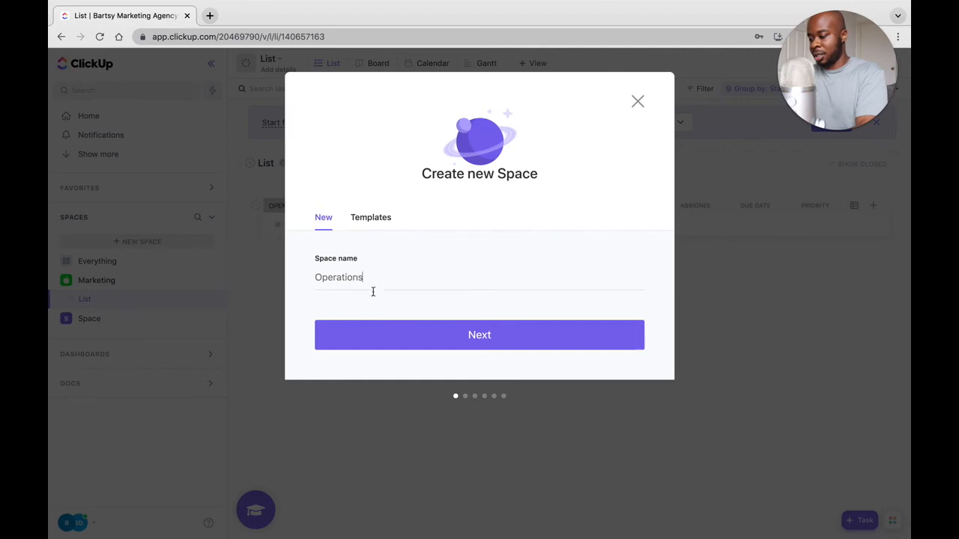
click(452, 337)
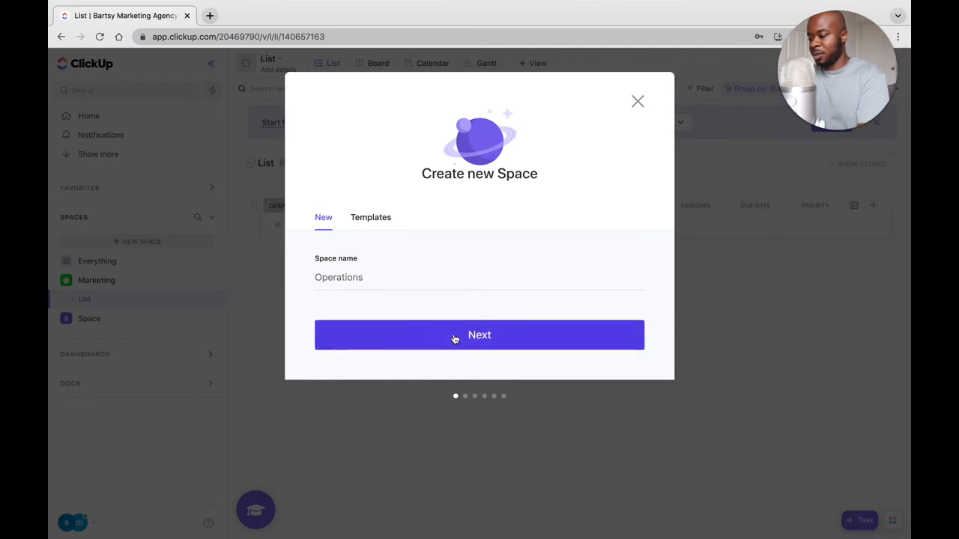
Give the Operations Space a black color and the key icon, and share it with the whole Bartsy Marketing Agency Workspace.
click(505, 207)
click(502, 266)
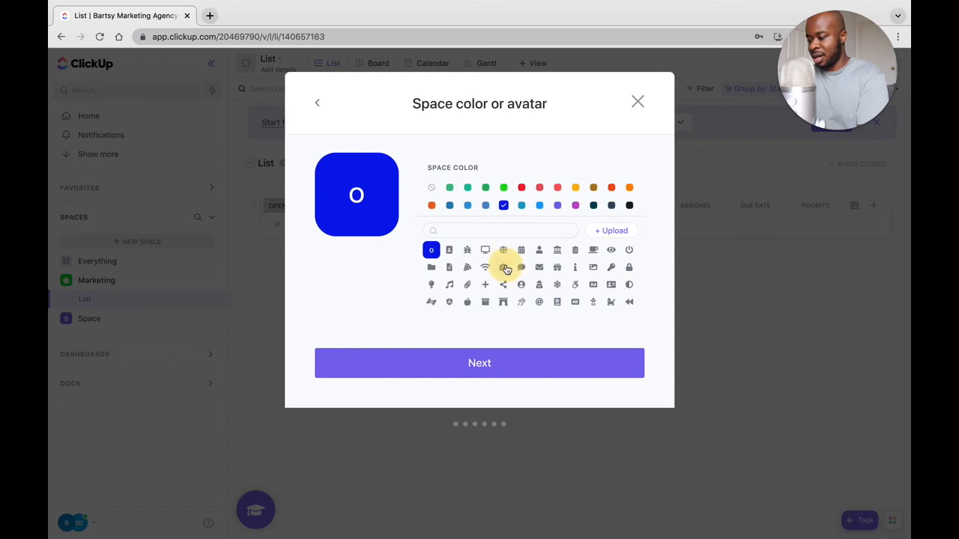
click(612, 267)
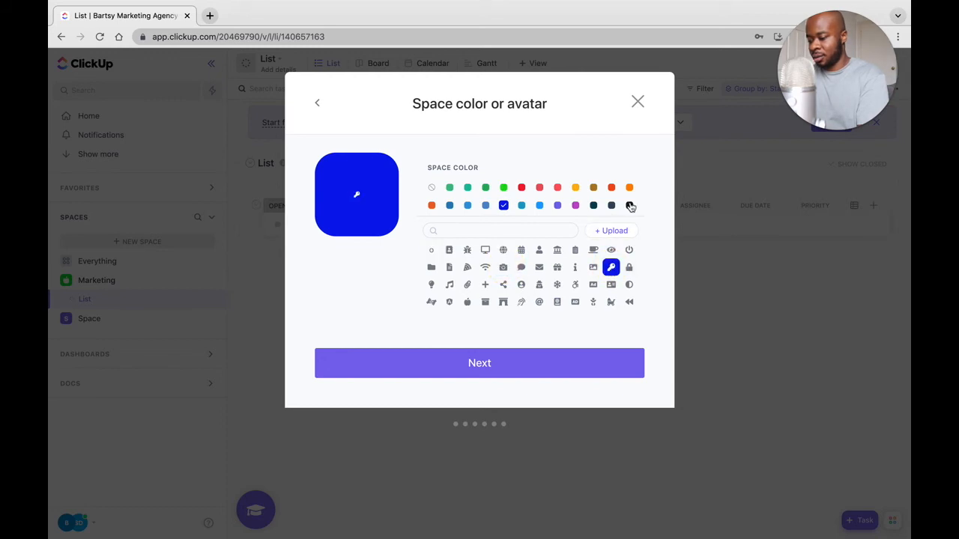
click(630, 205)
click(560, 361)
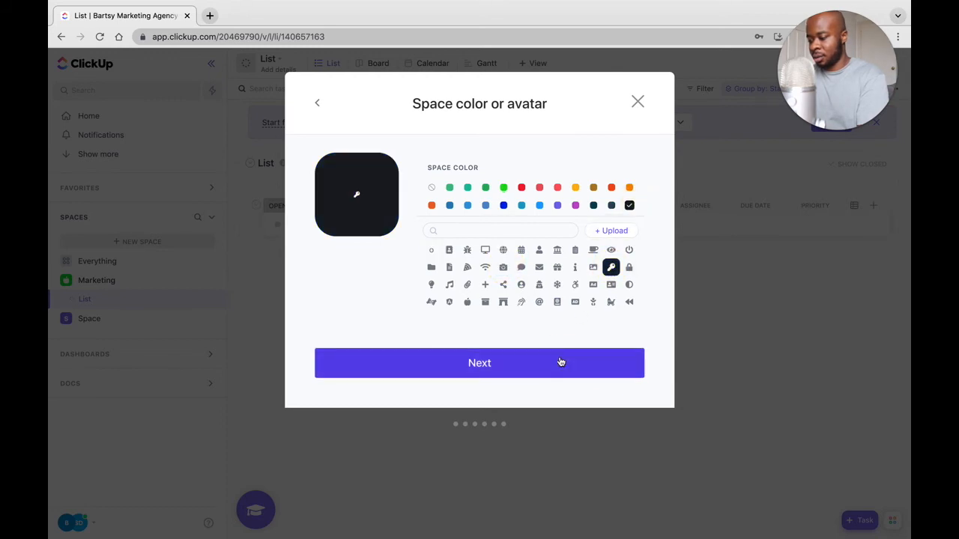
click(495, 372)
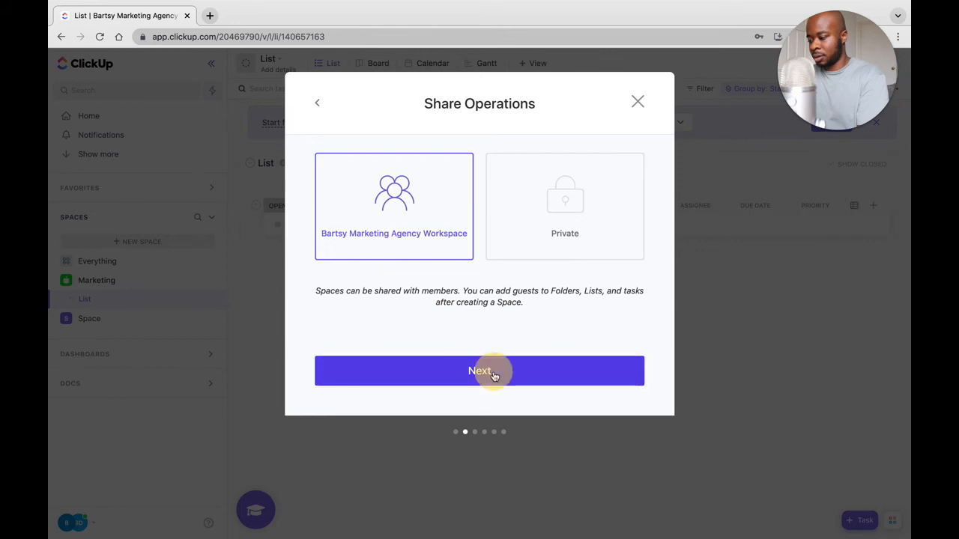
click(338, 214)
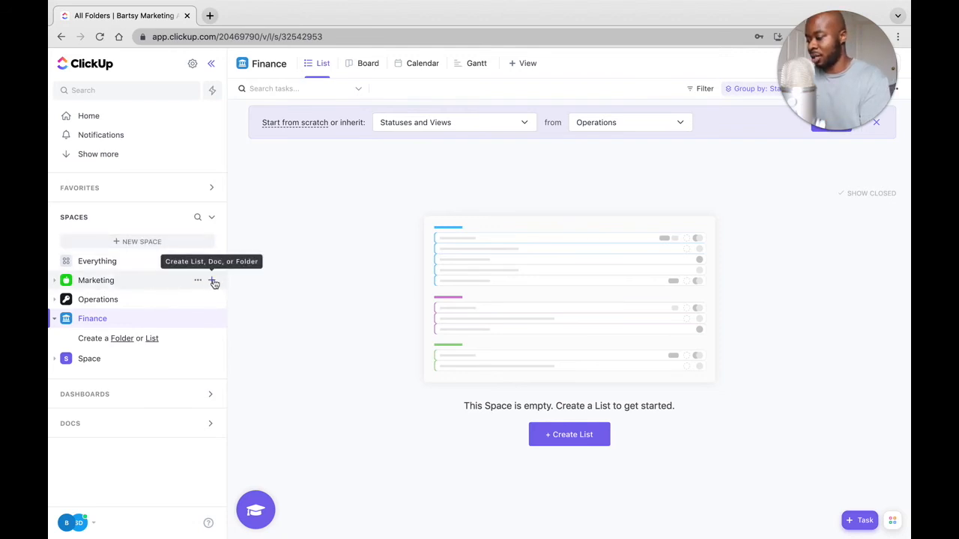
Create a folder named "Facebook Ads" in the Marketing Space, keeping the default list, sharing and Space statuses.
click(213, 281)
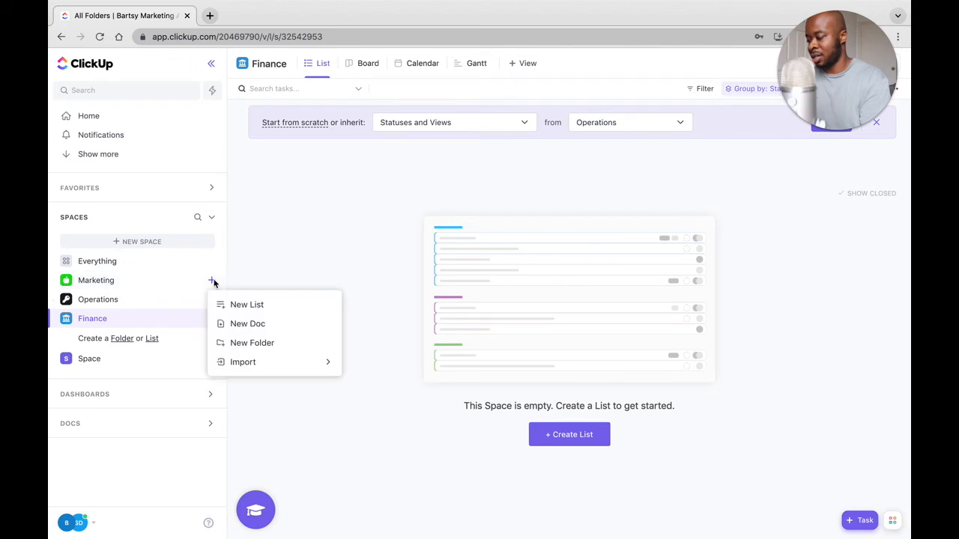
click(264, 345)
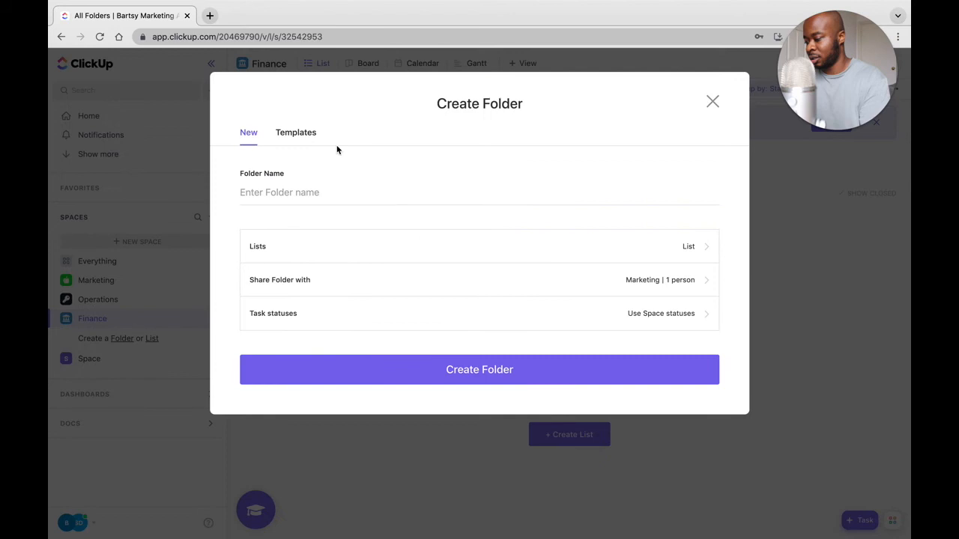
click(295, 193)
click(279, 192)
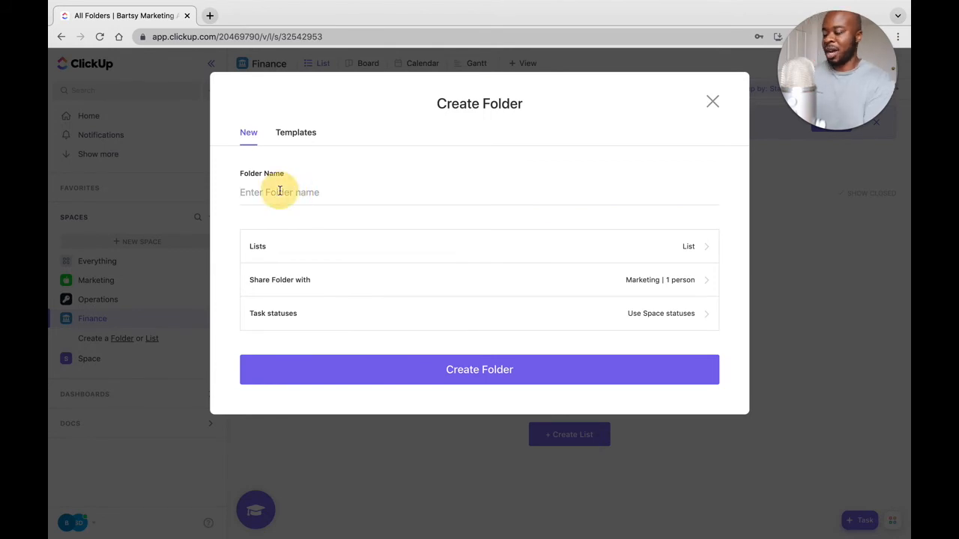
text(F)
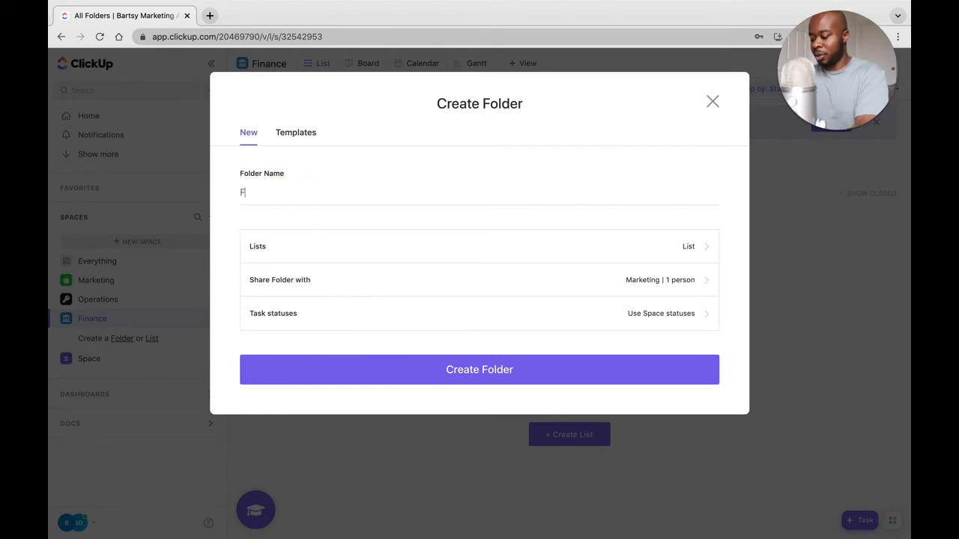
text(acebook Ads)
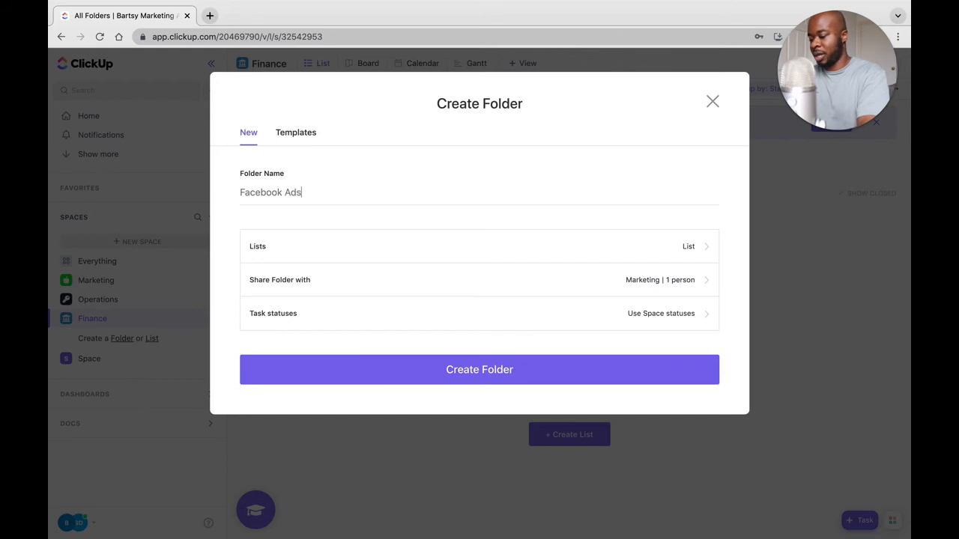
click(480, 368)
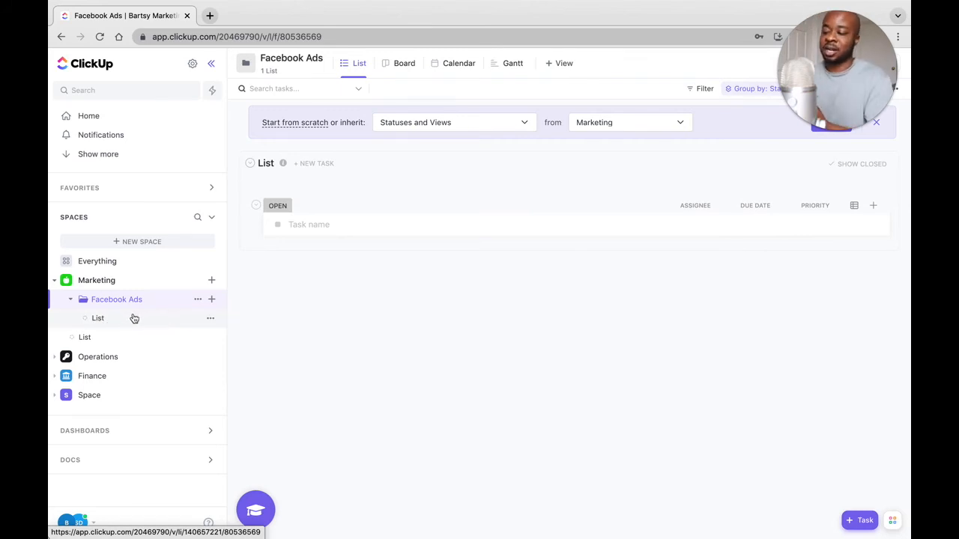
Create a list named "Facebook Video Creative" inside the Facebook Ads folder.
click(213, 300)
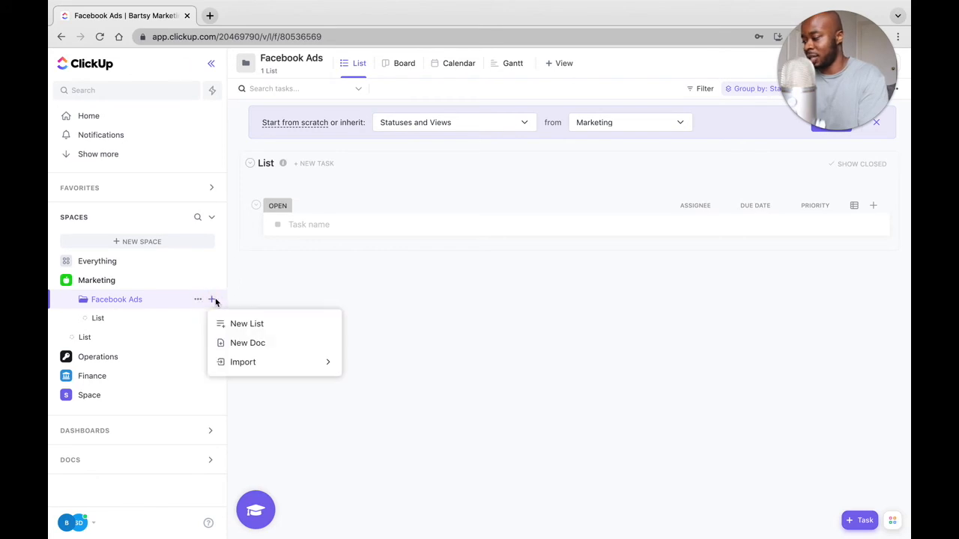
click(255, 324)
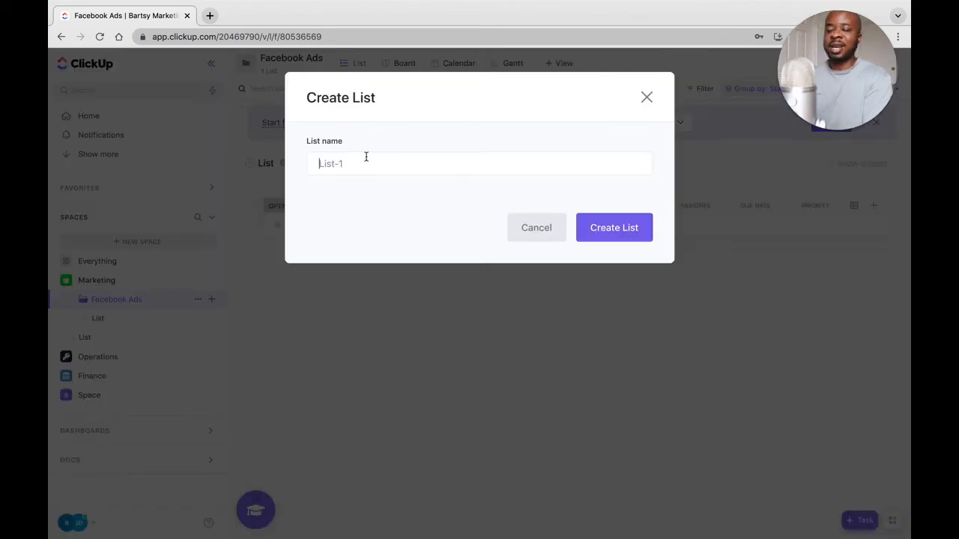
text(Fa)
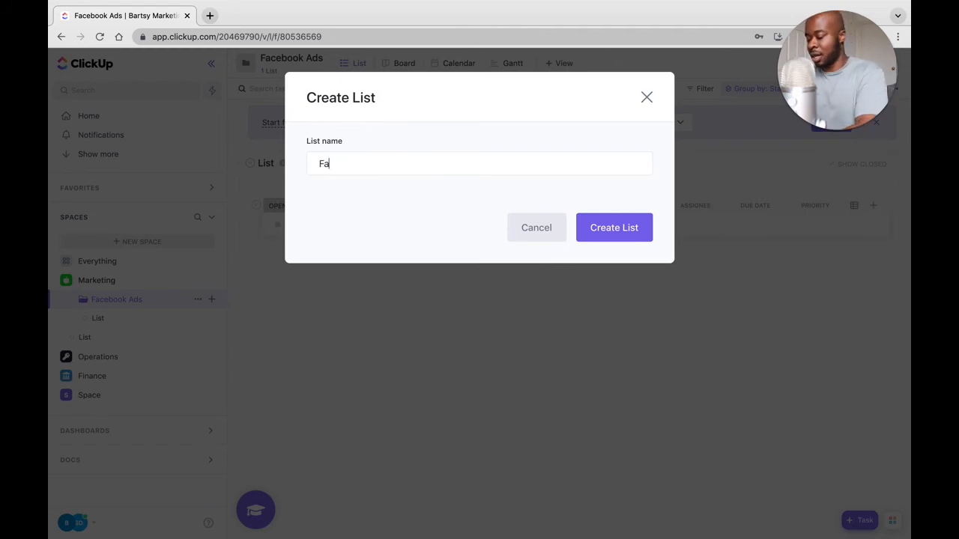
text(cebook Video Creative)
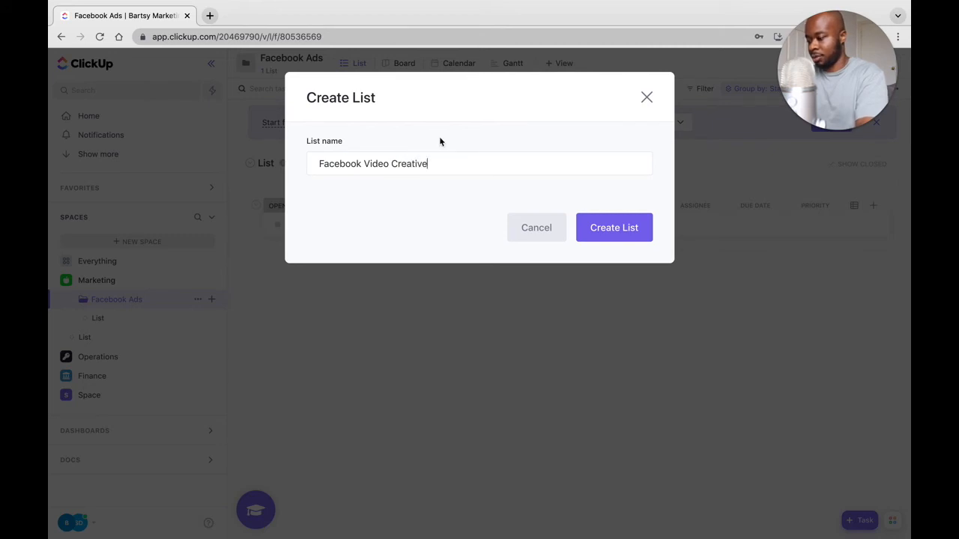
click(621, 227)
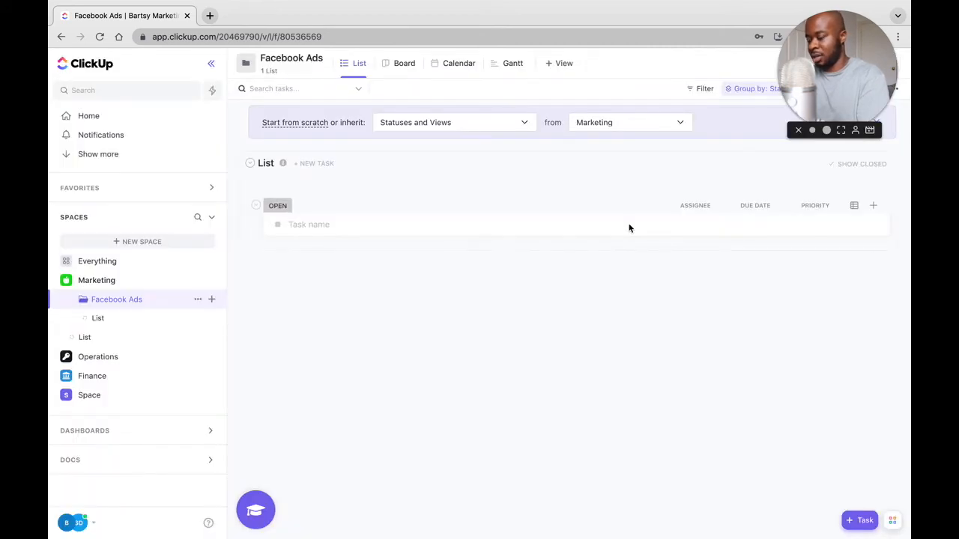
Open the Facebook Video Creative list and add the task "Find a videogragher".
click(141, 337)
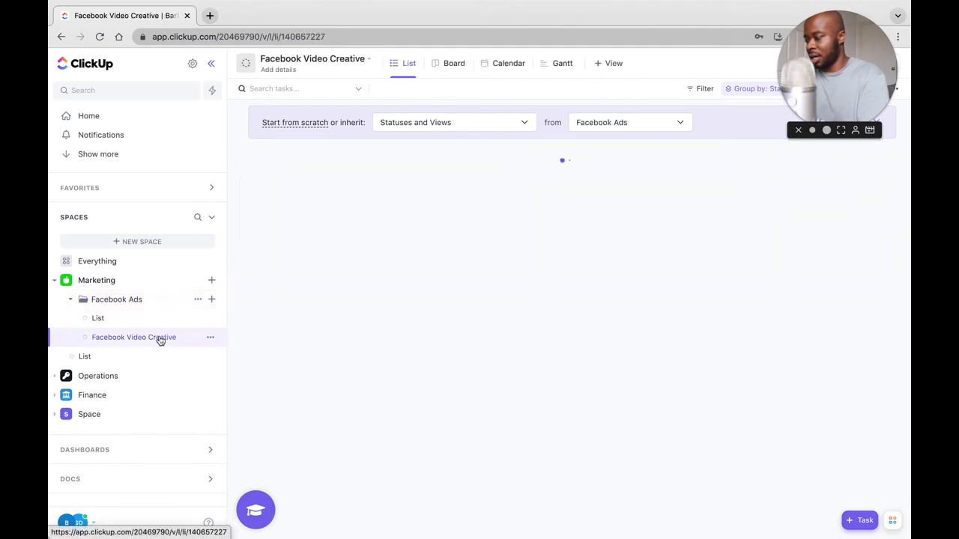
click(159, 340)
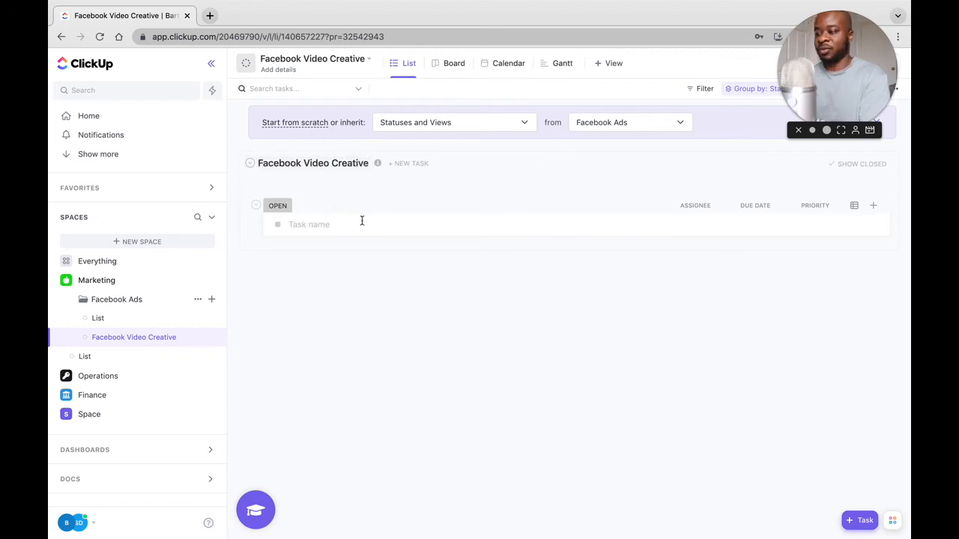
click(337, 228)
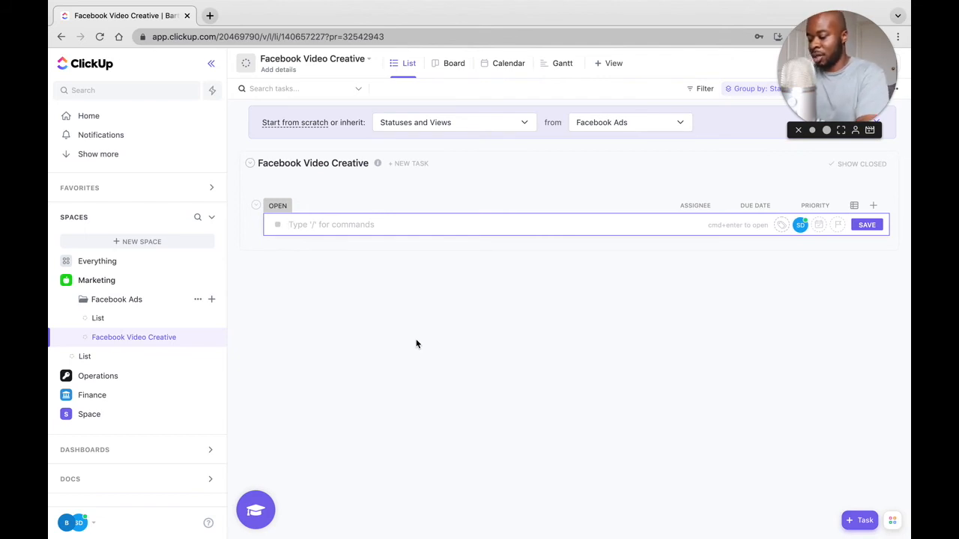
text(Find a videogragher)
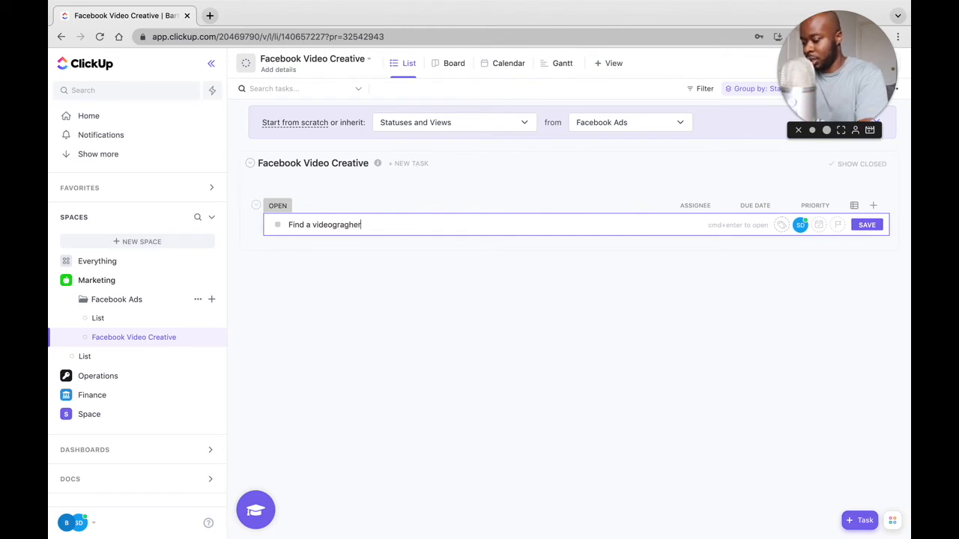
key(Return)
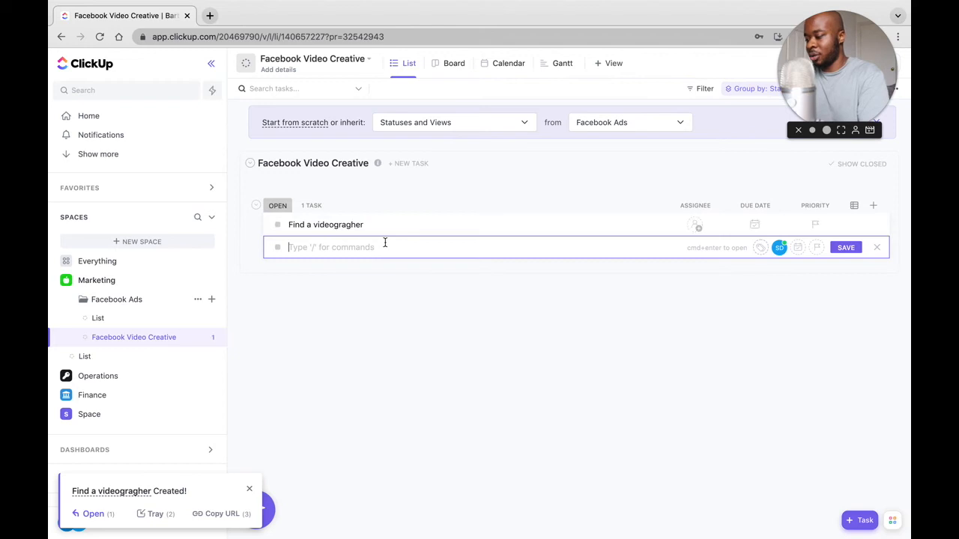
Add the tasks "Create a storyboard for the facebook Ad" and "Find some royalty free music" to the Facebook Video Creative list.
text(Create a storyboard for)
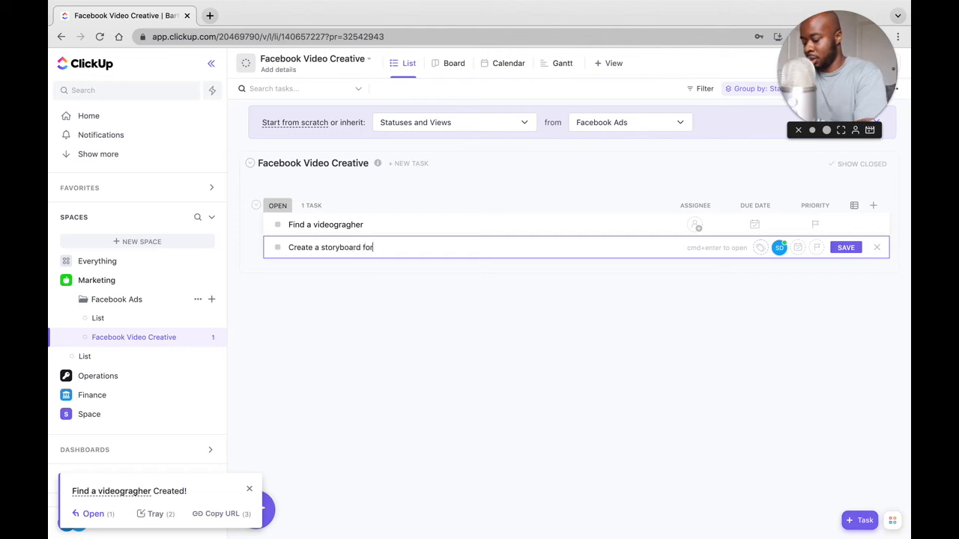
text(book Ad)
key(Return)
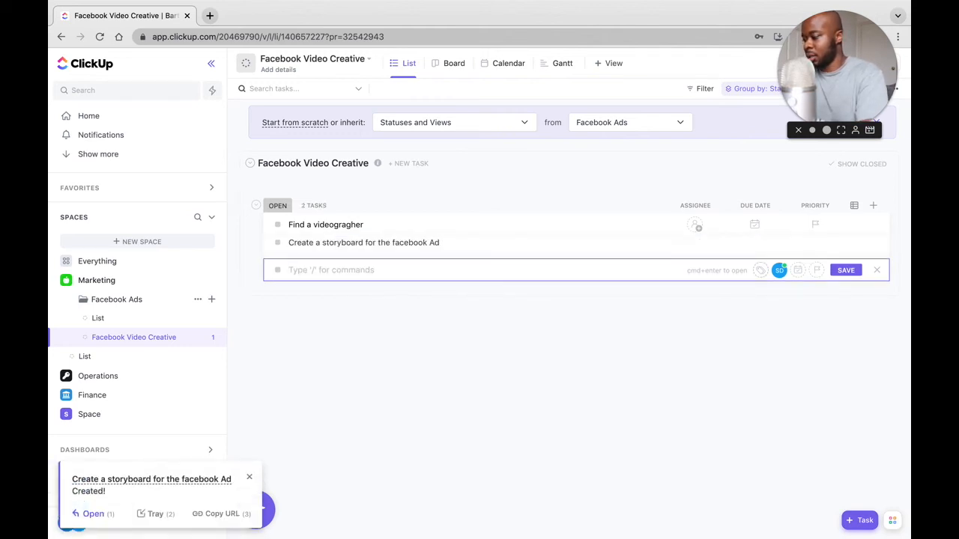
text(Find some royalty free music)
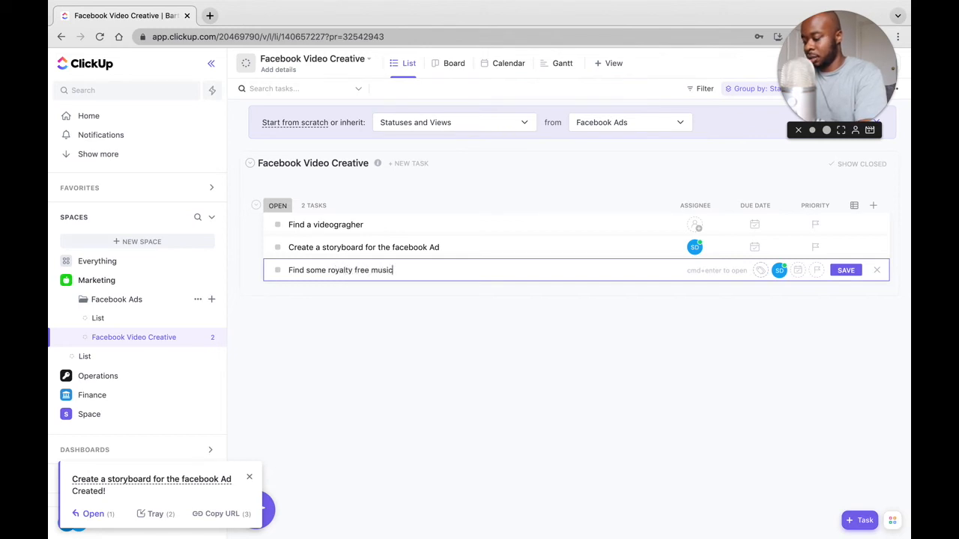
key(Return)
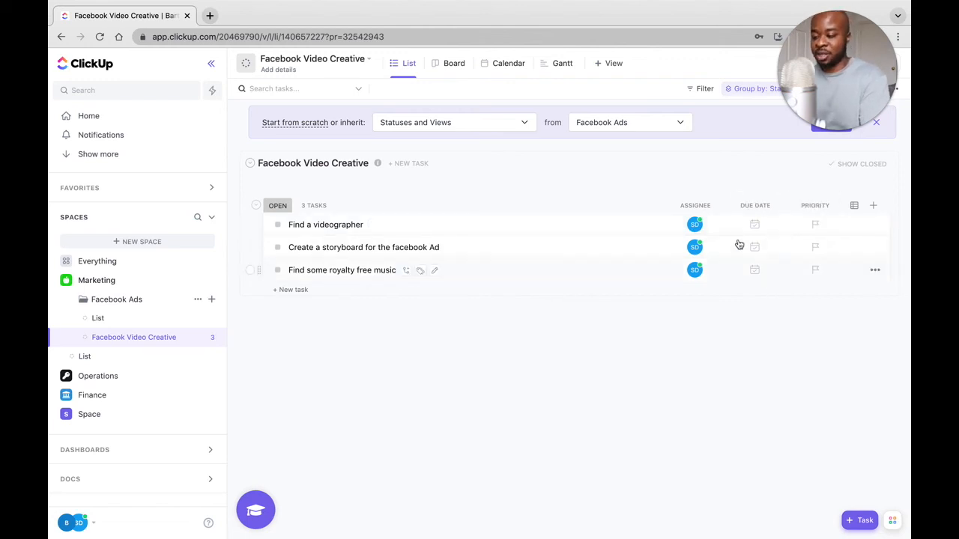
click(696, 227)
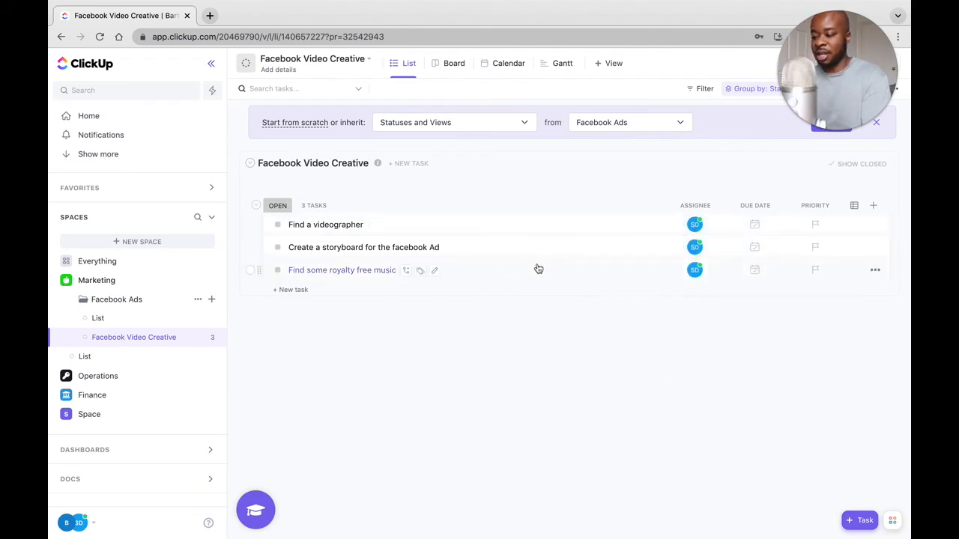
click(695, 271)
mouse_move(724, 310)
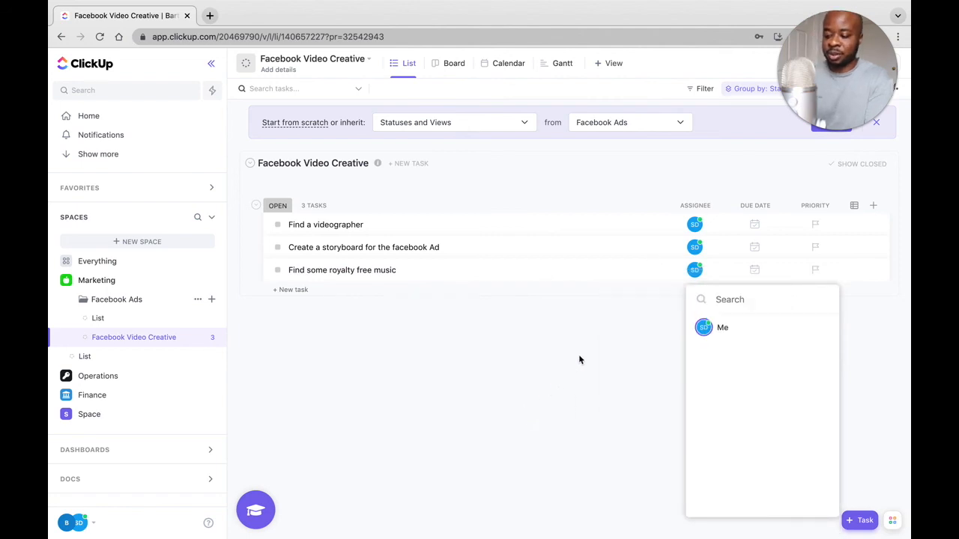
click(693, 271)
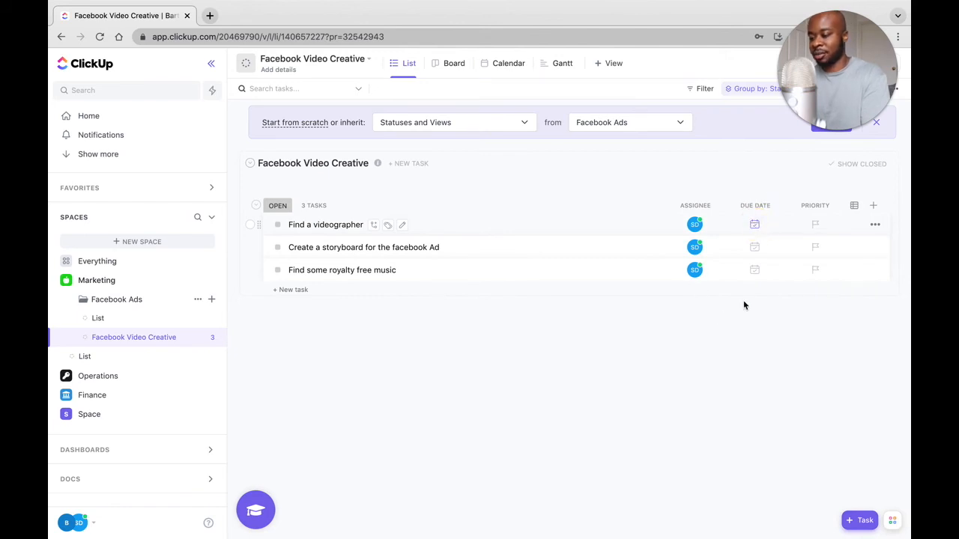
Make "Find a videographer" due 11/19/21, recurring weekly when closed, and set the storyboard task's due date to next week.
click(754, 225)
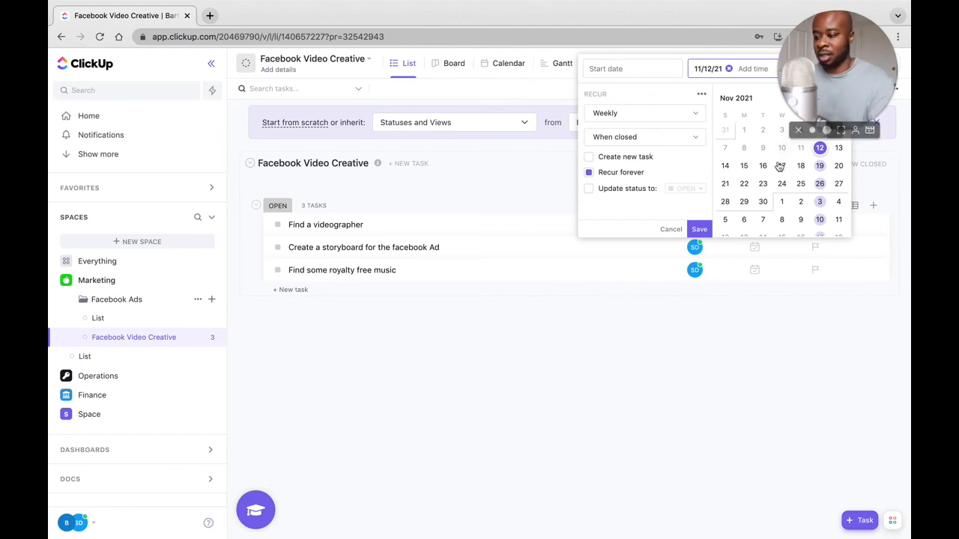
click(820, 167)
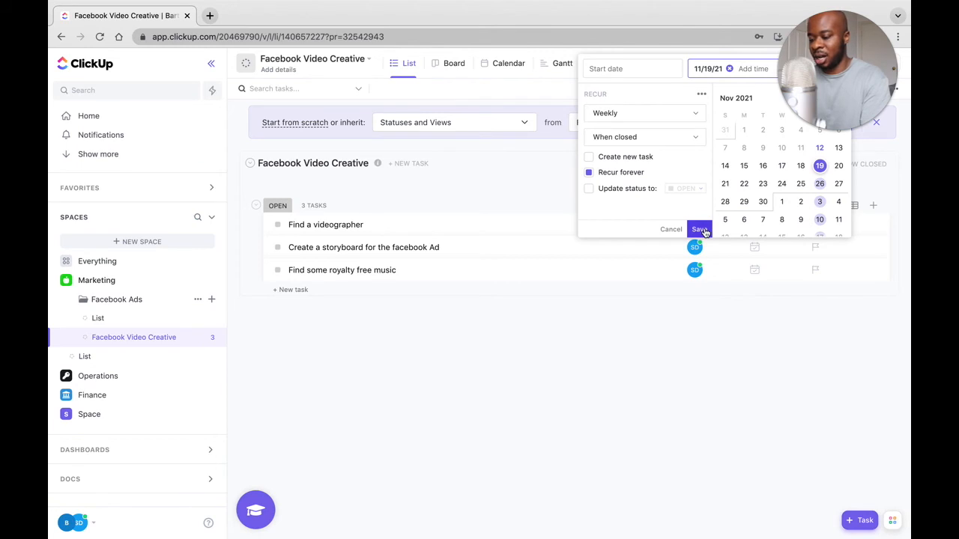
click(699, 229)
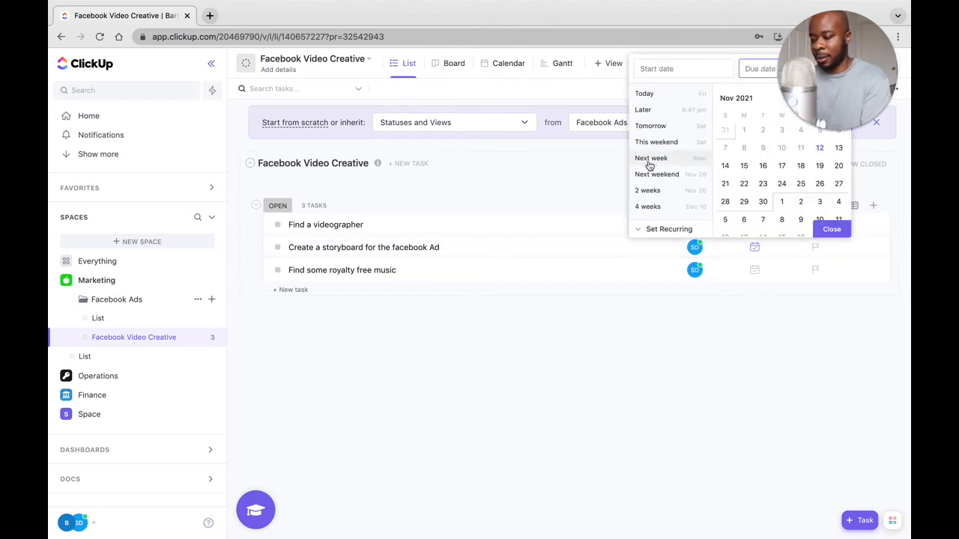
click(648, 161)
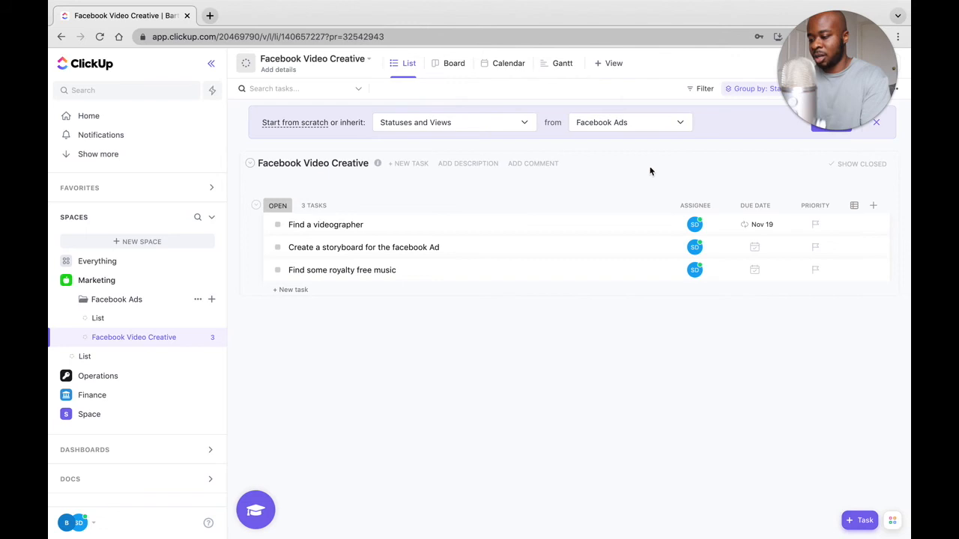
Set the task priorities to Urgent for the videographer, Normal for the storyboard and Low for the royalty free music.
click(816, 225)
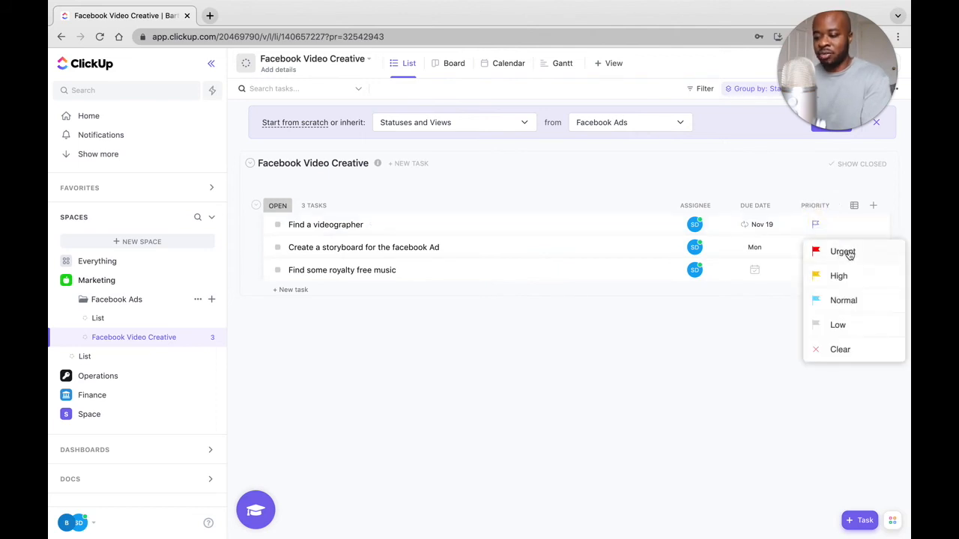
click(825, 251)
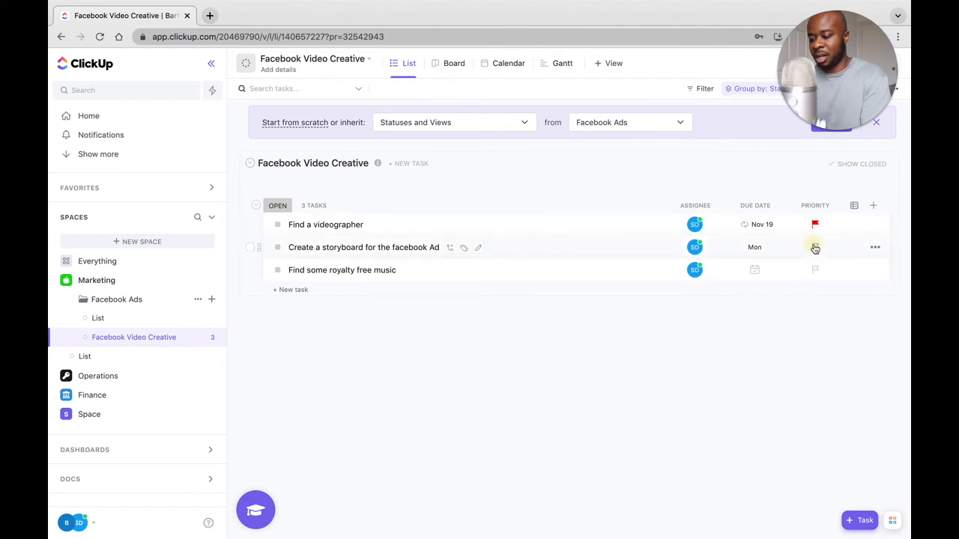
click(815, 248)
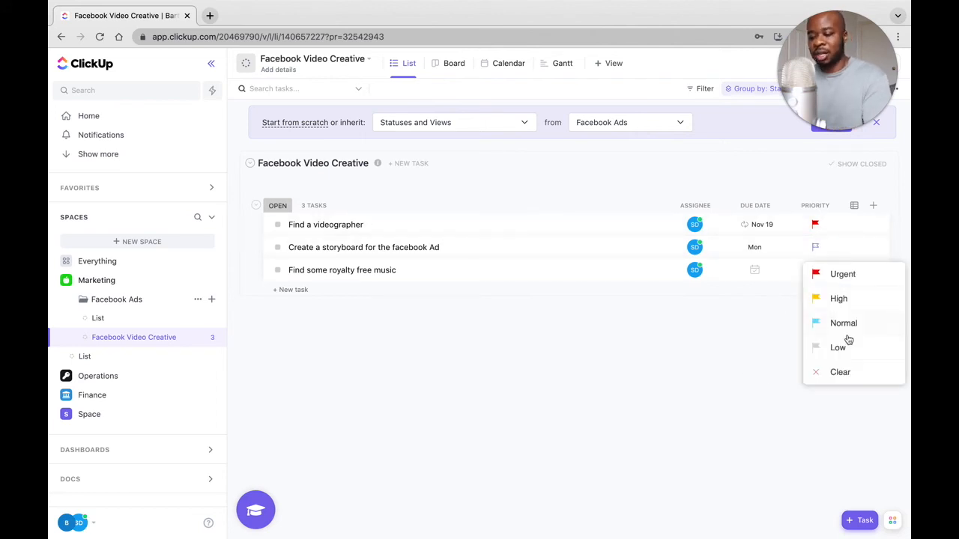
click(847, 323)
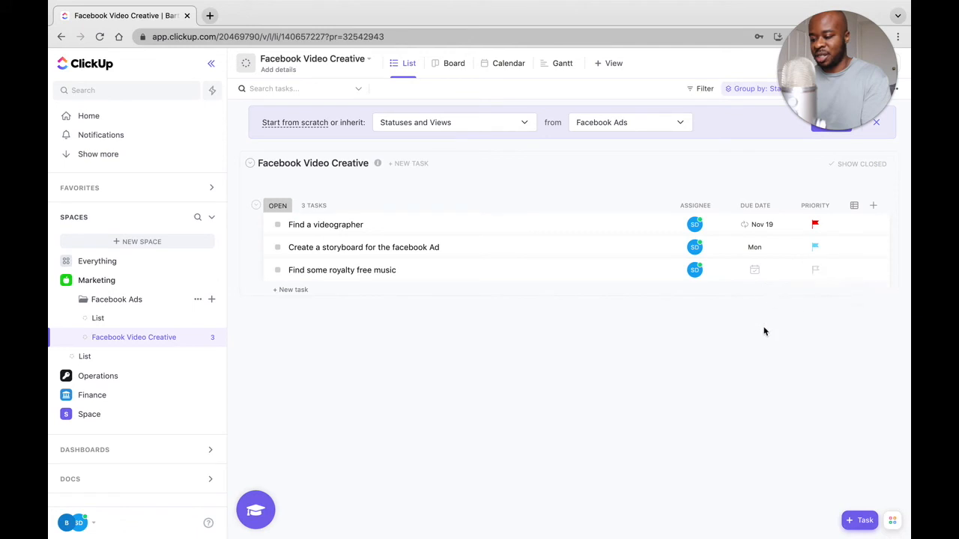
click(812, 272)
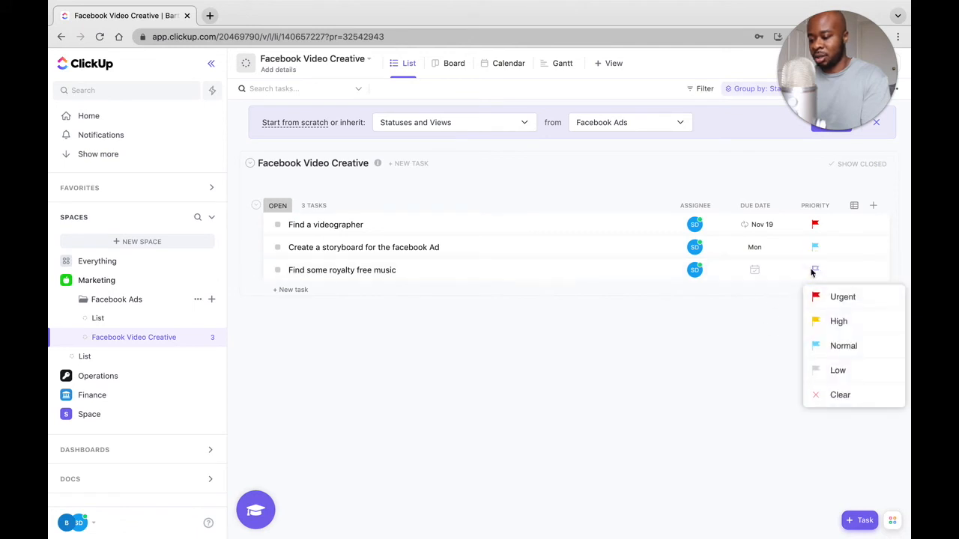
click(849, 373)
Set the due date of "Find some royalty free music" to 11/29/21.
click(755, 271)
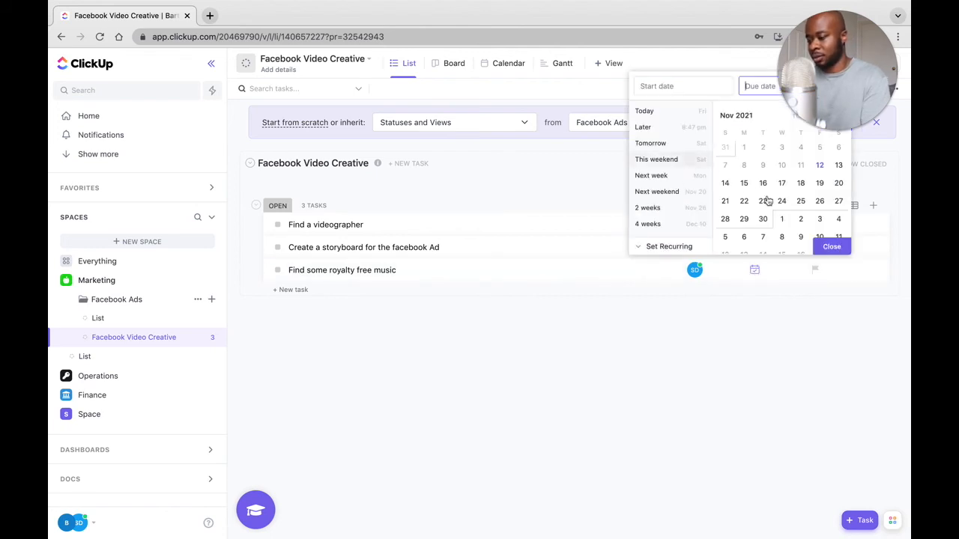
click(743, 219)
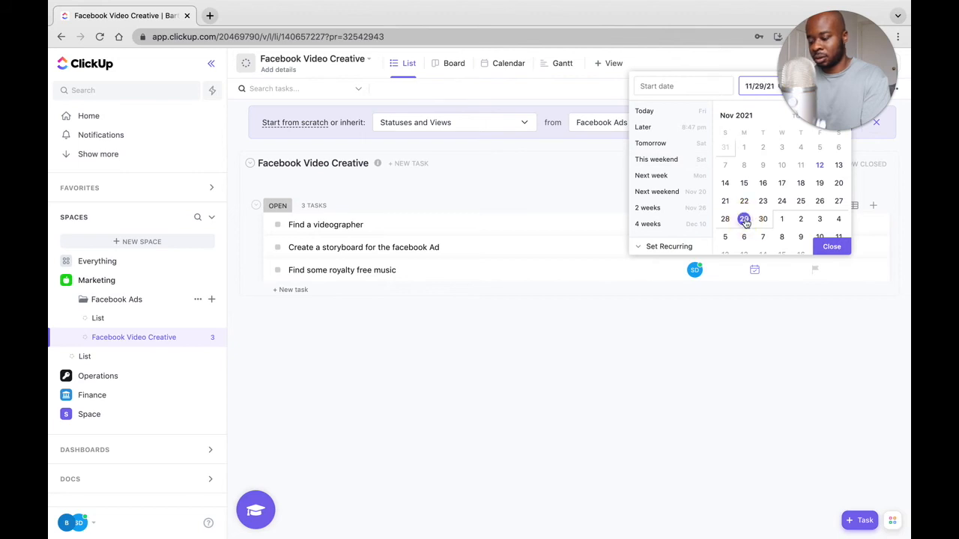
click(740, 320)
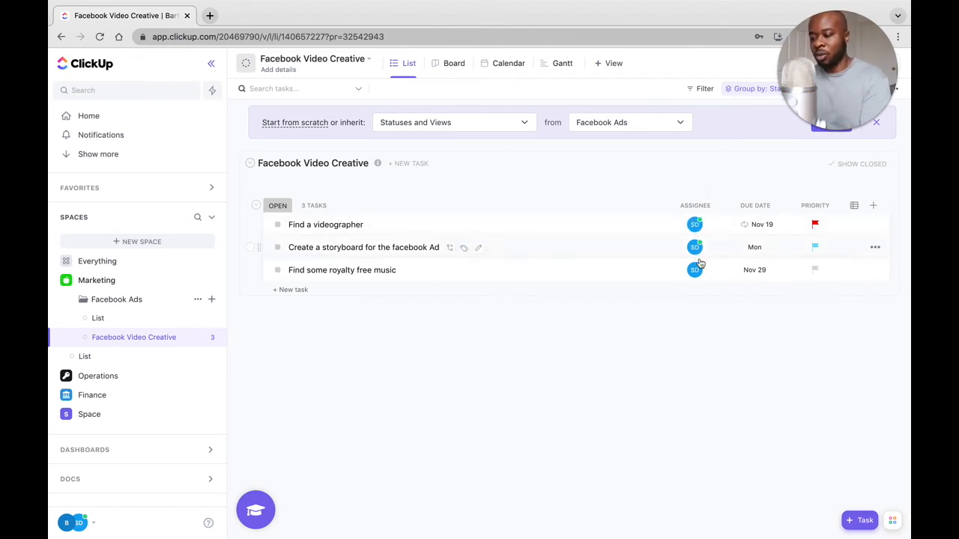
Add the subtask "Sign up for some royality free websites" under "Find some royalty free music".
mouse_move(698, 274)
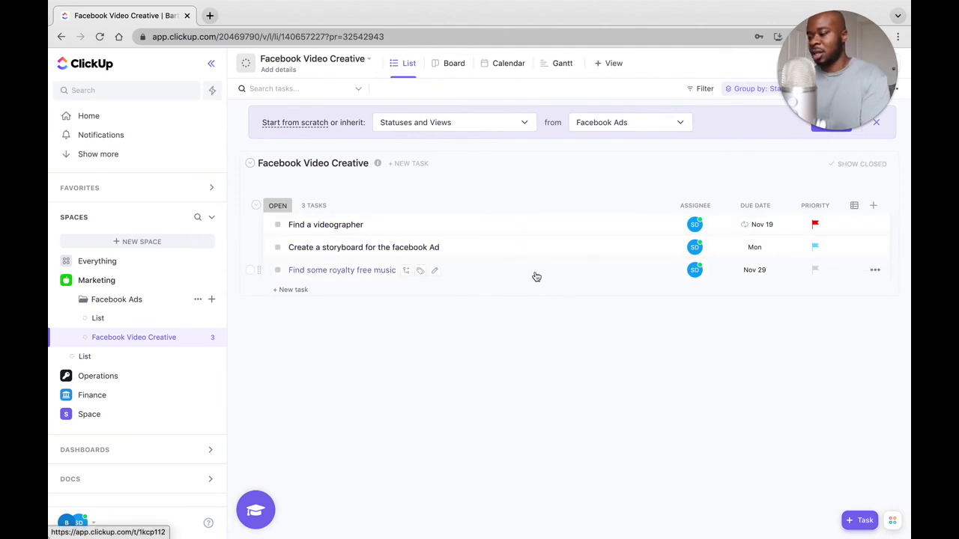
click(406, 272)
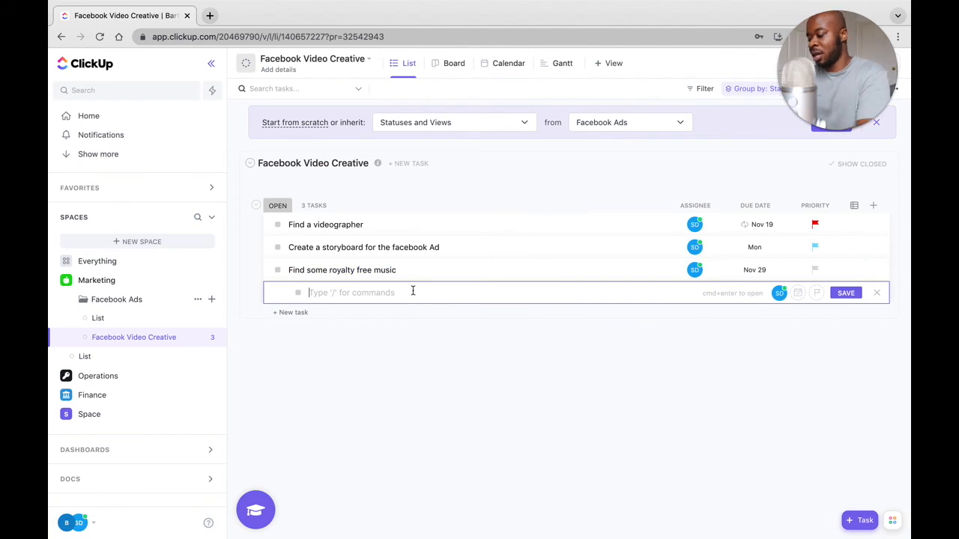
text(Sl)
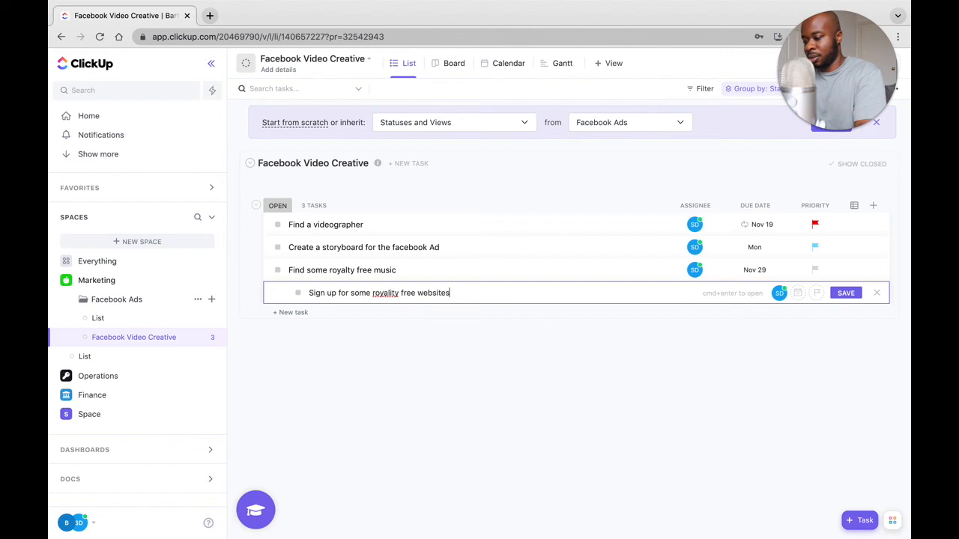
key(Return)
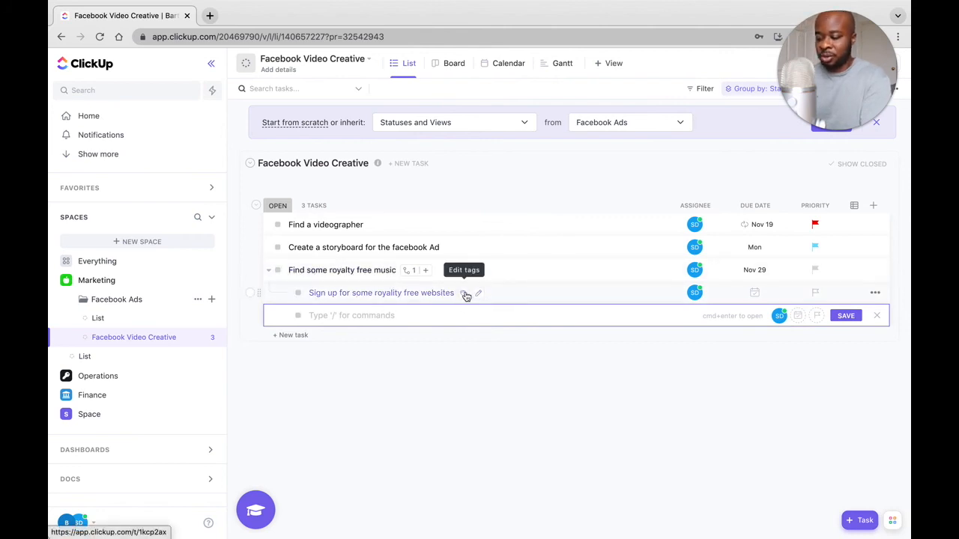
Create a "Facebook" tag on the "Sign up for some royality free websites" subtask and dismiss the empty new subtask row.
click(464, 294)
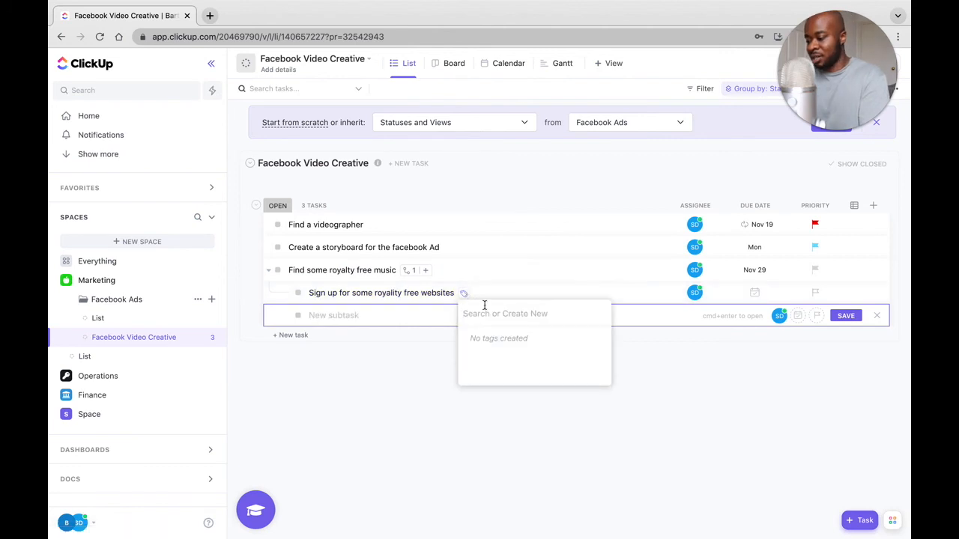
click(508, 315)
text(Facebook)
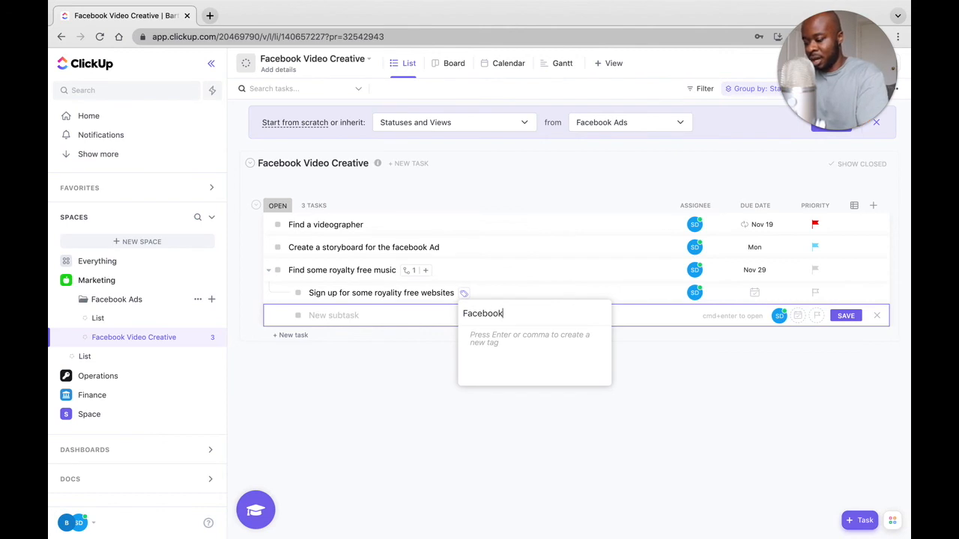
key(Return)
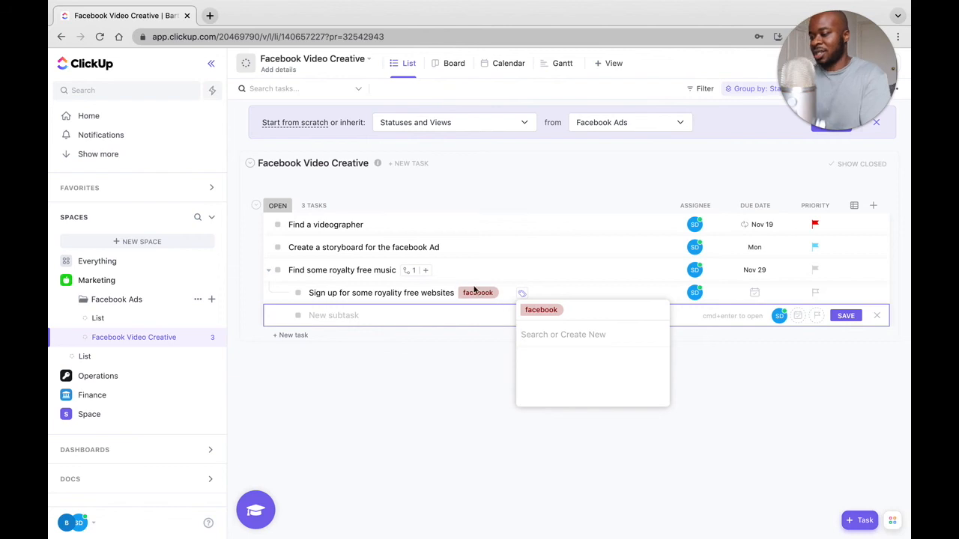
click(516, 296)
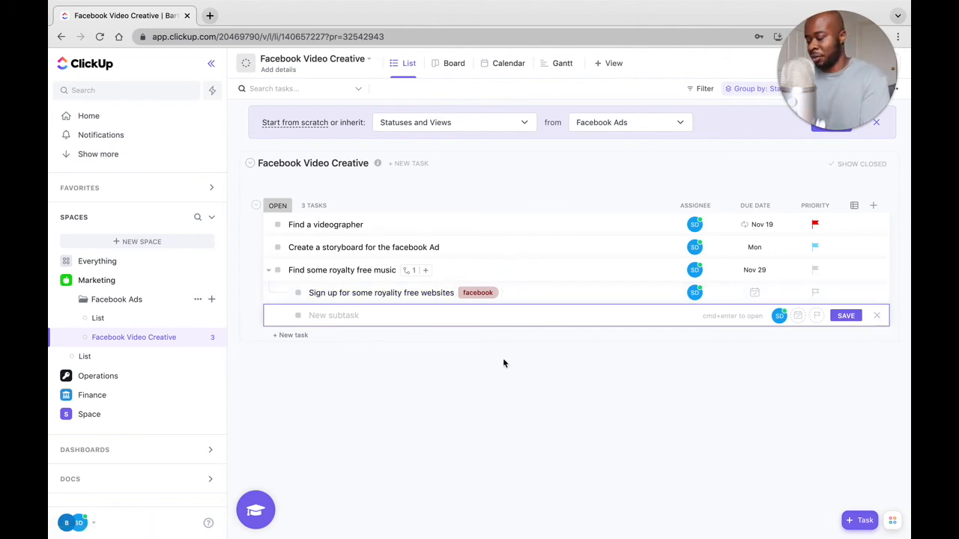
click(569, 361)
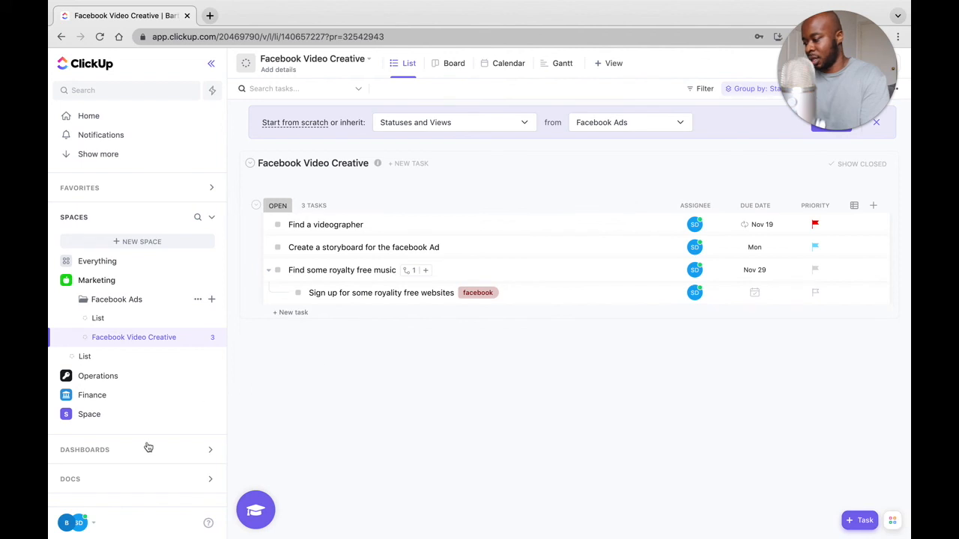
Try out dark mode for the interface and restore the light appearance.
click(93, 523)
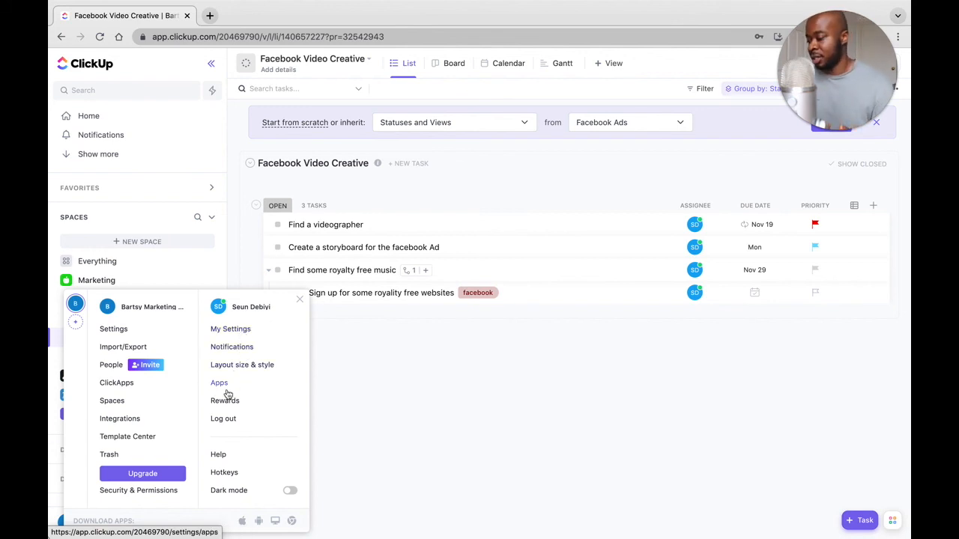
click(290, 492)
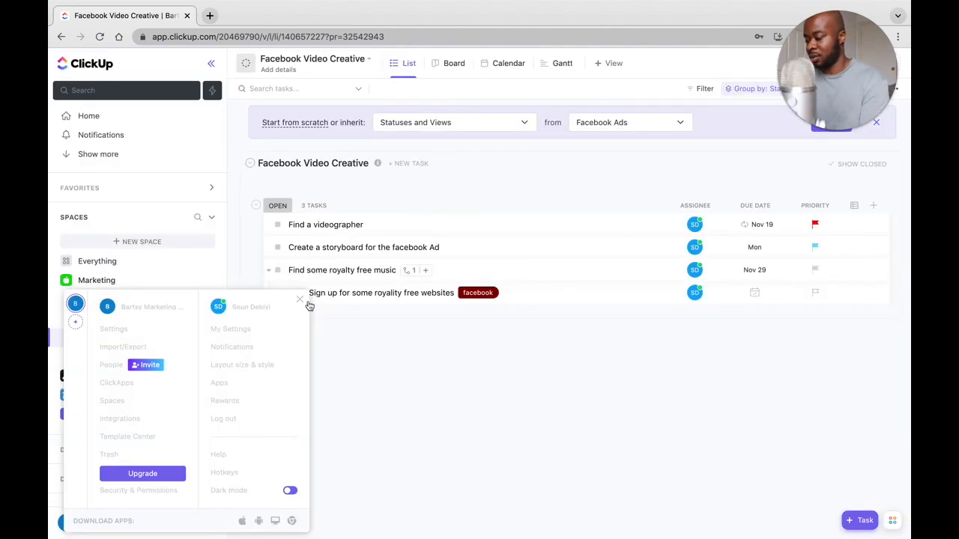
click(301, 299)
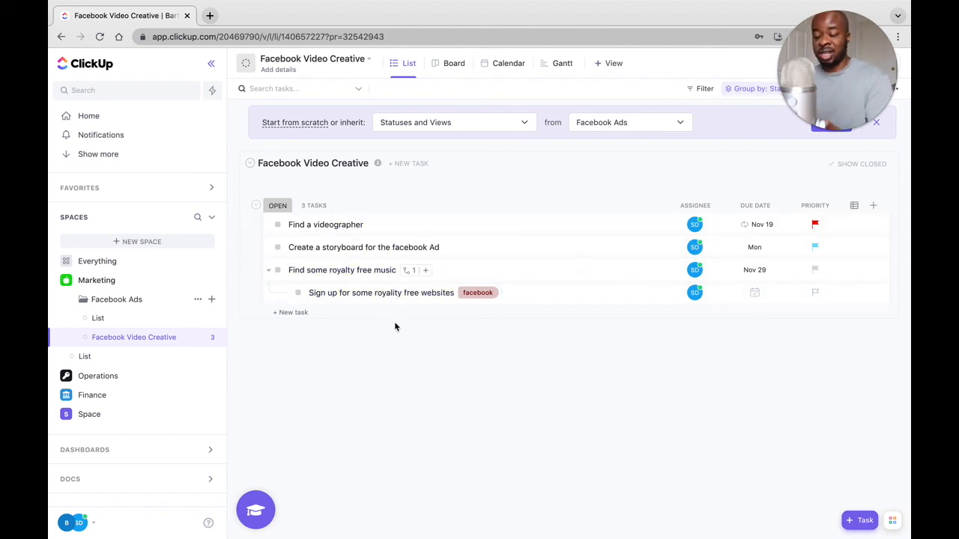
Show the Facebook Video Creative list in Board view and move "Find a videographer" from Open to In Progress.
click(440, 69)
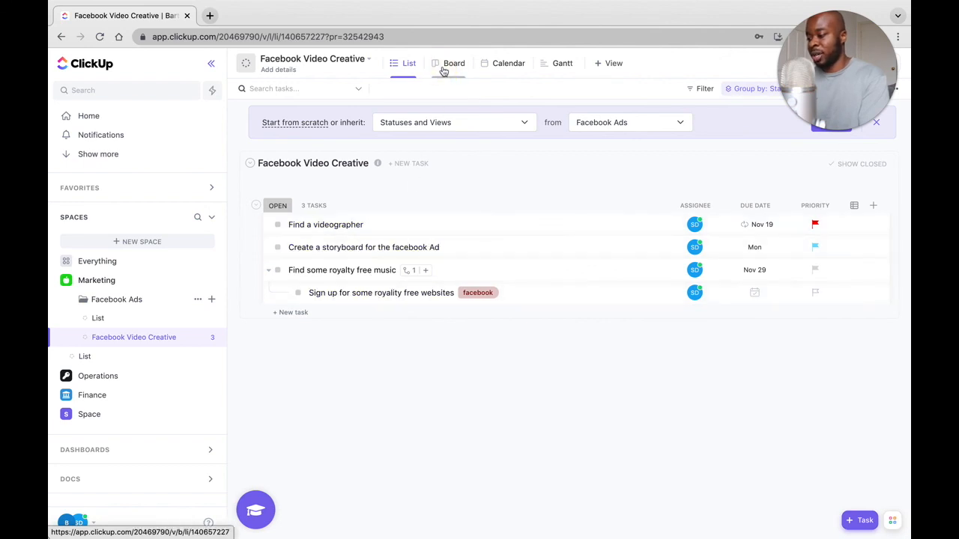
click(755, 128)
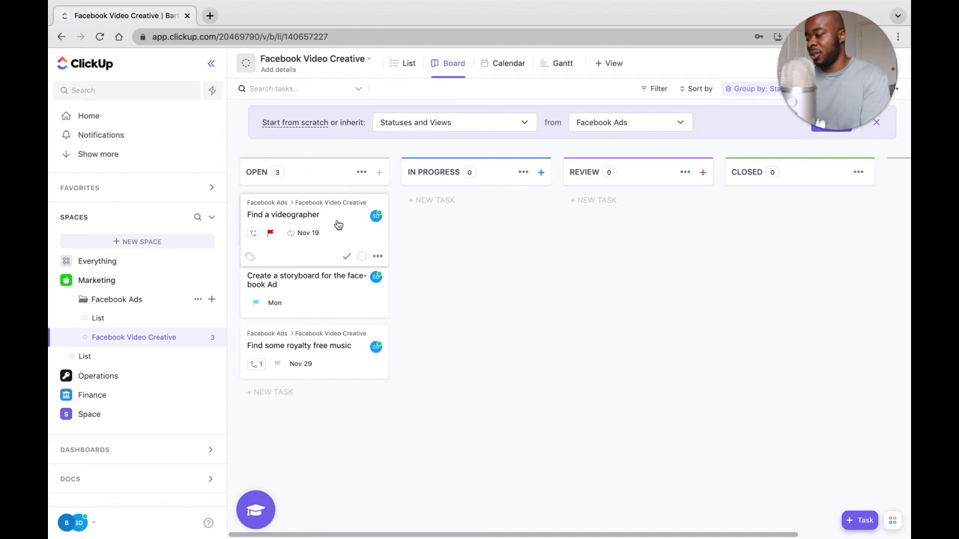
drag(337, 225, 488, 207)
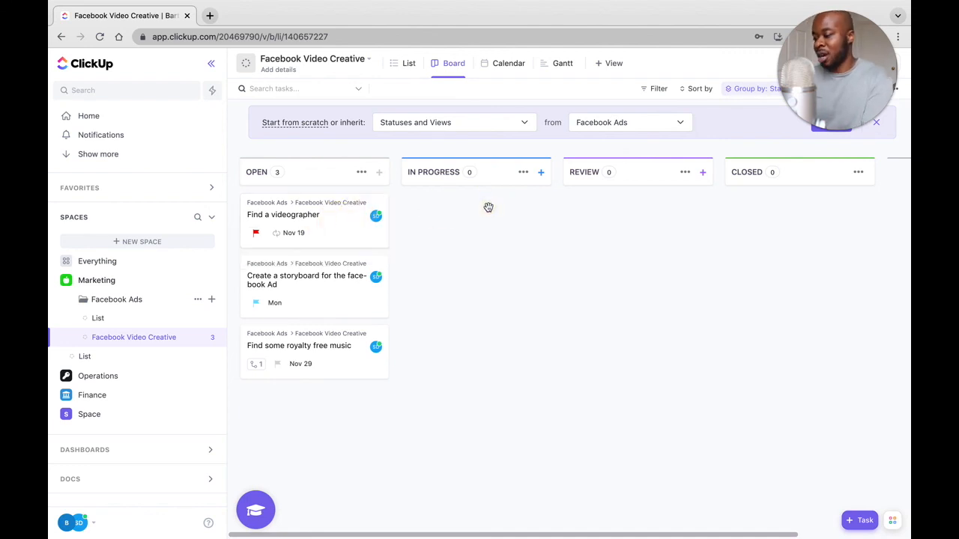
drag(334, 226, 520, 220)
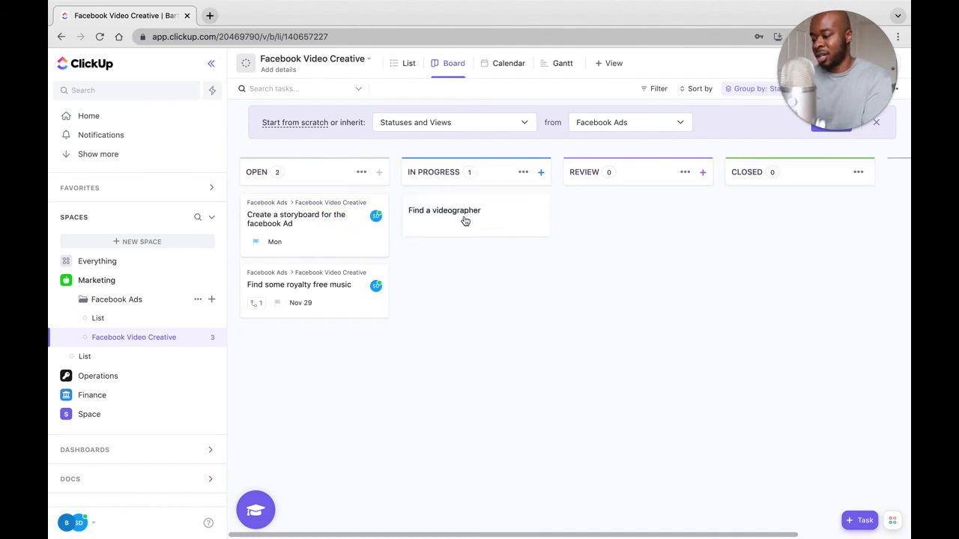
Move "Create a storyboard for the facebook Ad" to In Progress and "Find some royalty free music" to Review.
drag(335, 215, 496, 236)
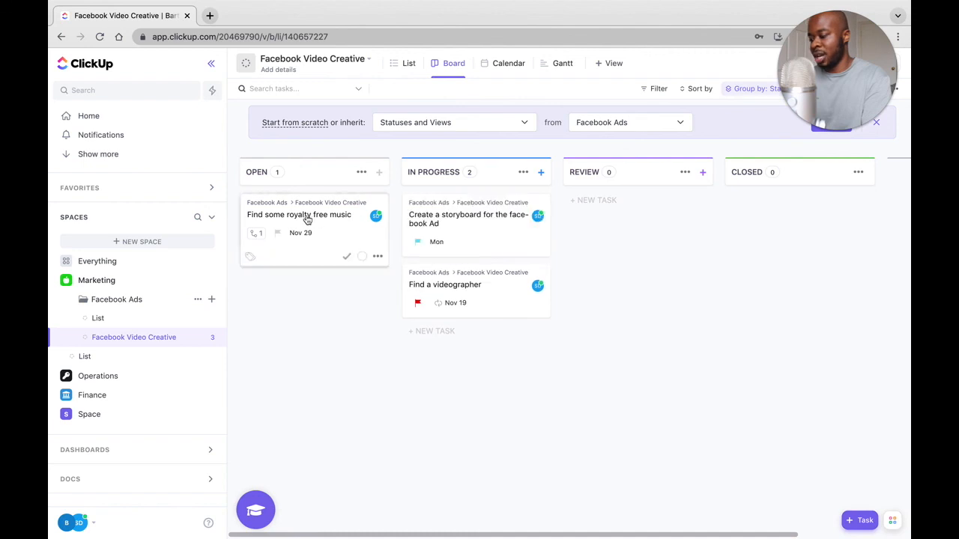
drag(320, 213, 648, 218)
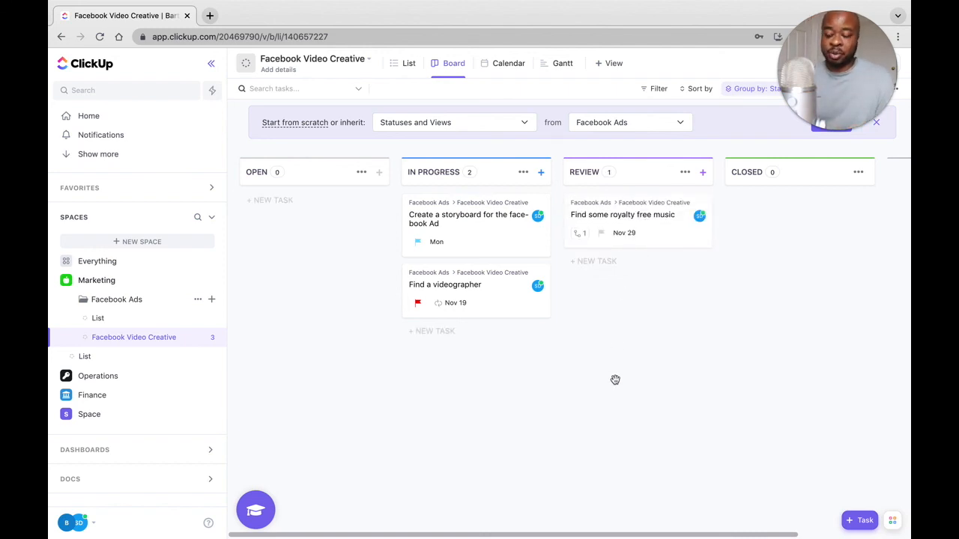
Show the Facebook Video Creative list in Calendar view and look through the details of the "Find a videographer" task.
click(509, 63)
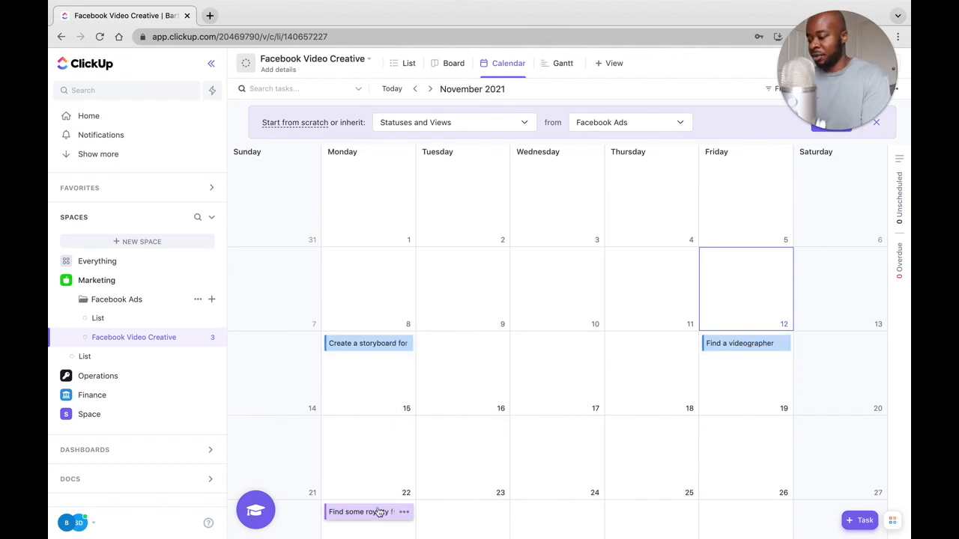
scroll(548, 418, down, 1)
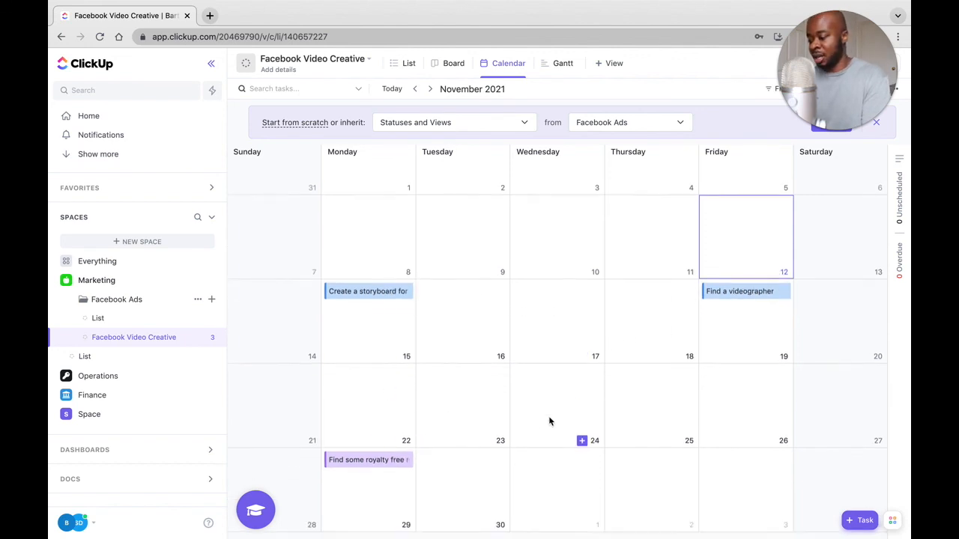
click(745, 307)
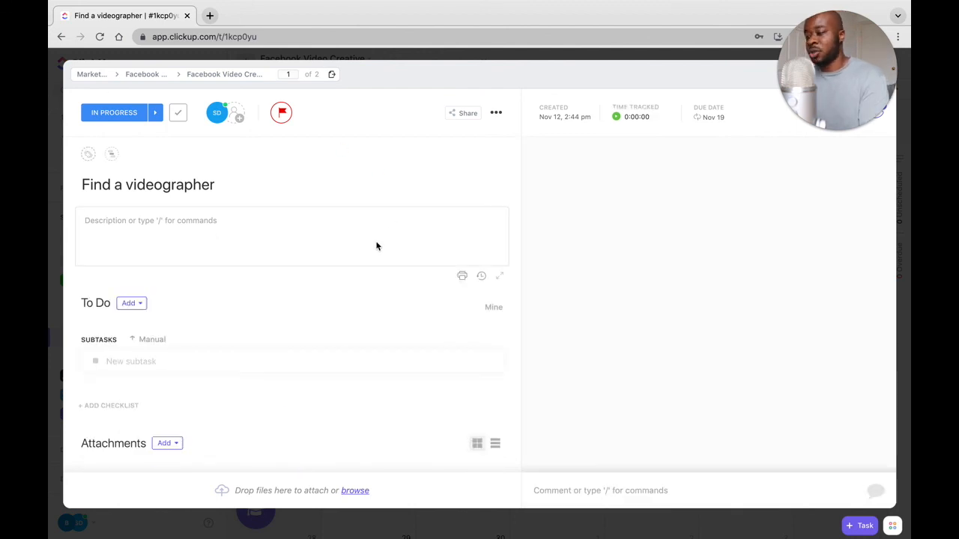
click(200, 229)
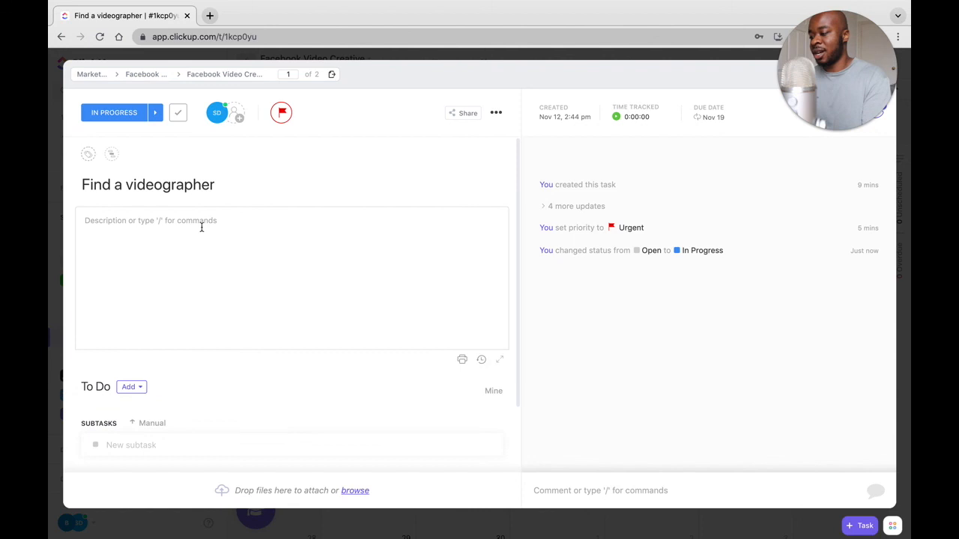
click(201, 228)
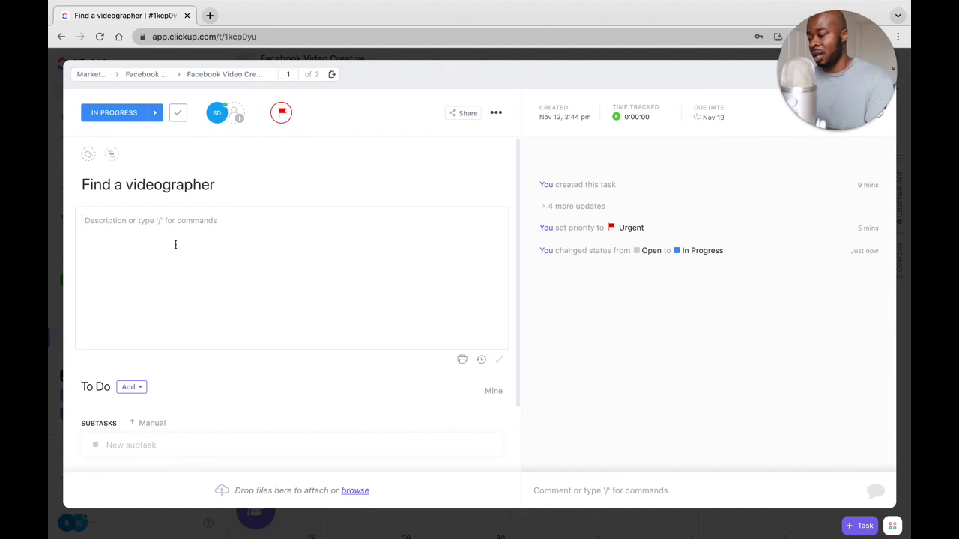
scroll(175, 244, down, 2)
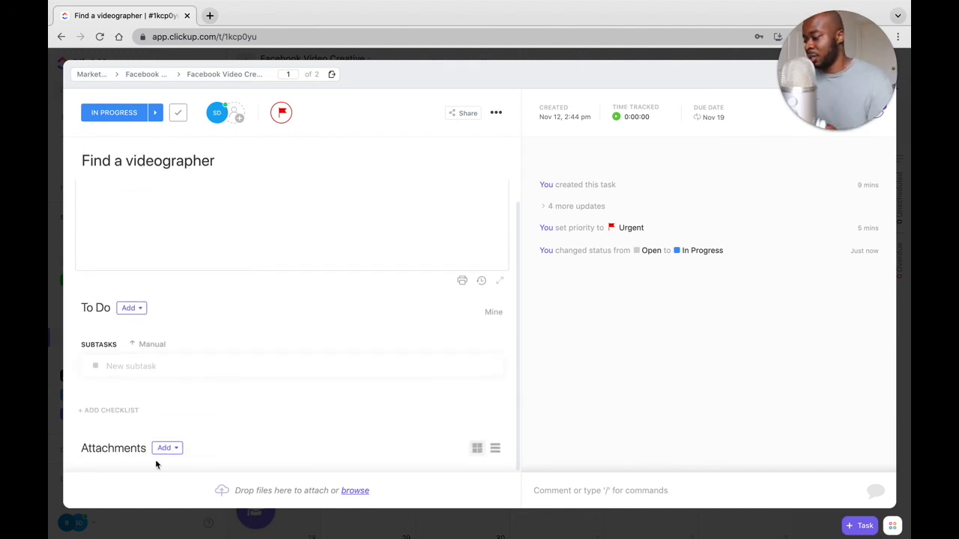
click(53, 176)
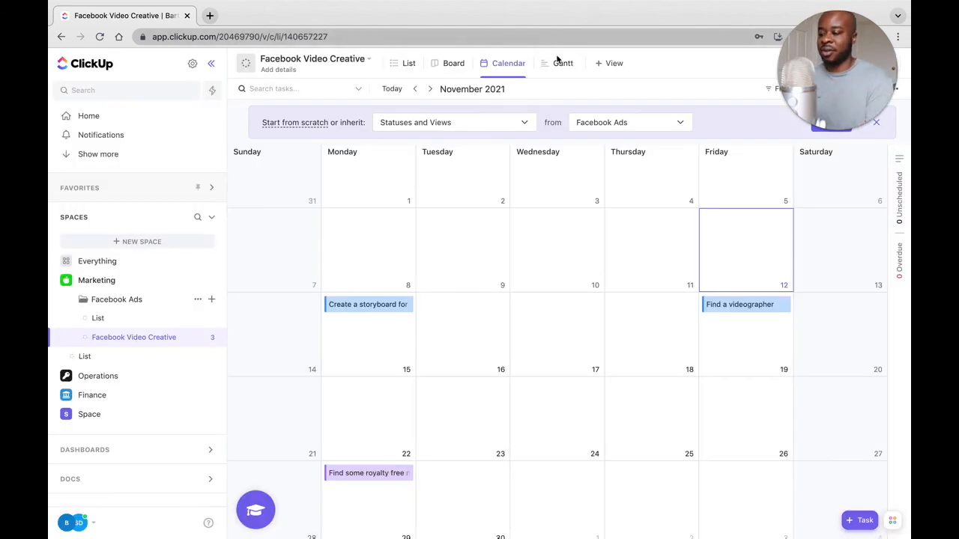
Show the Facebook Video Creative list in Gantt view and examine the task timeline across November and December.
click(560, 63)
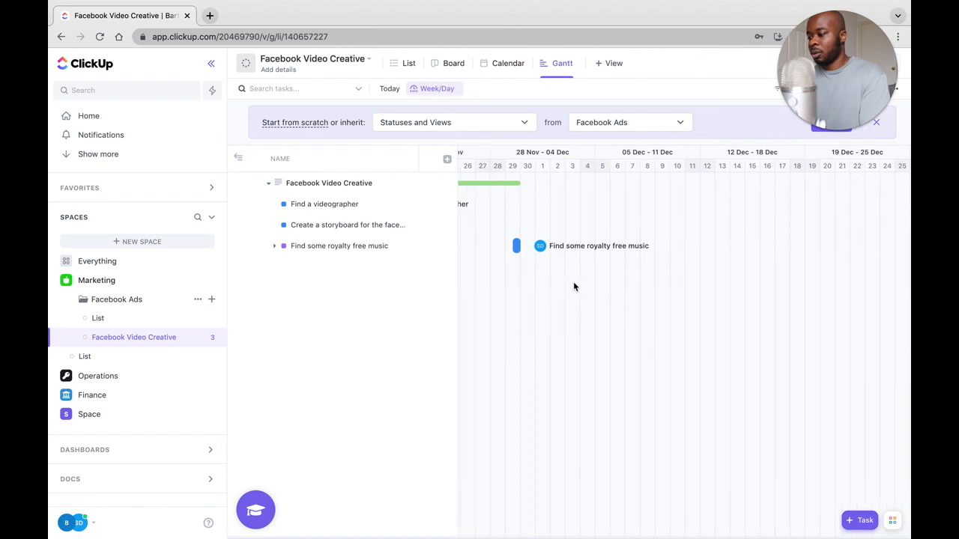
scroll(574, 287, right, 3)
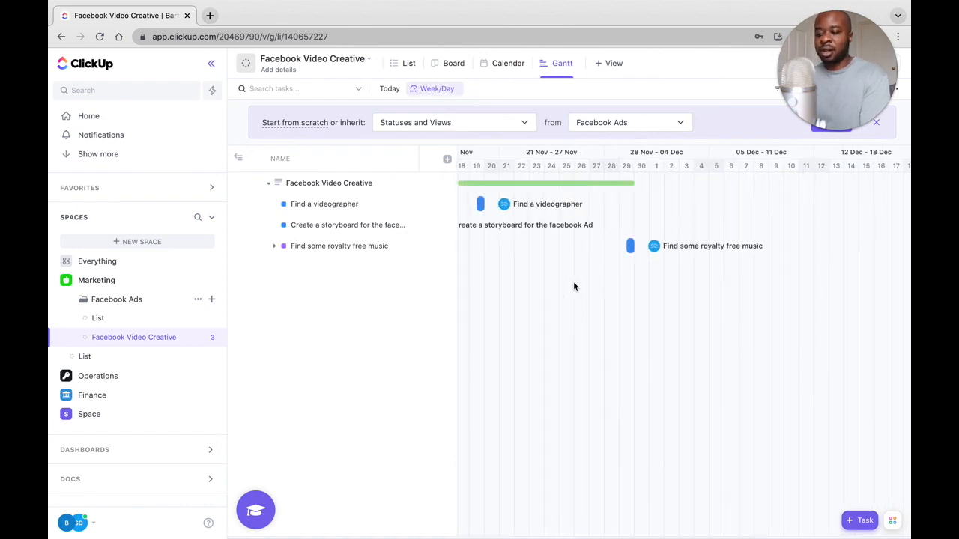
scroll(574, 287, left, 5)
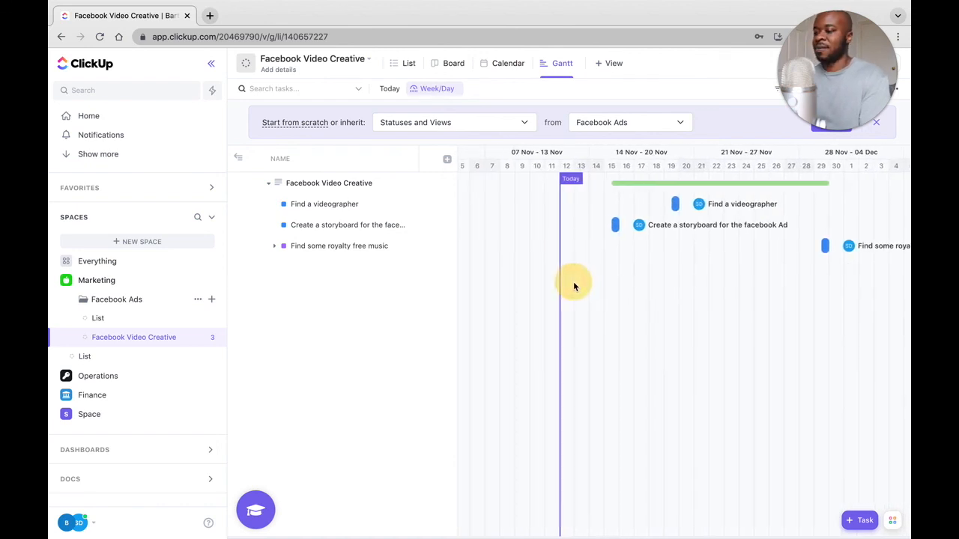
scroll(574, 287, right, 3)
scroll(574, 286, right, 3)
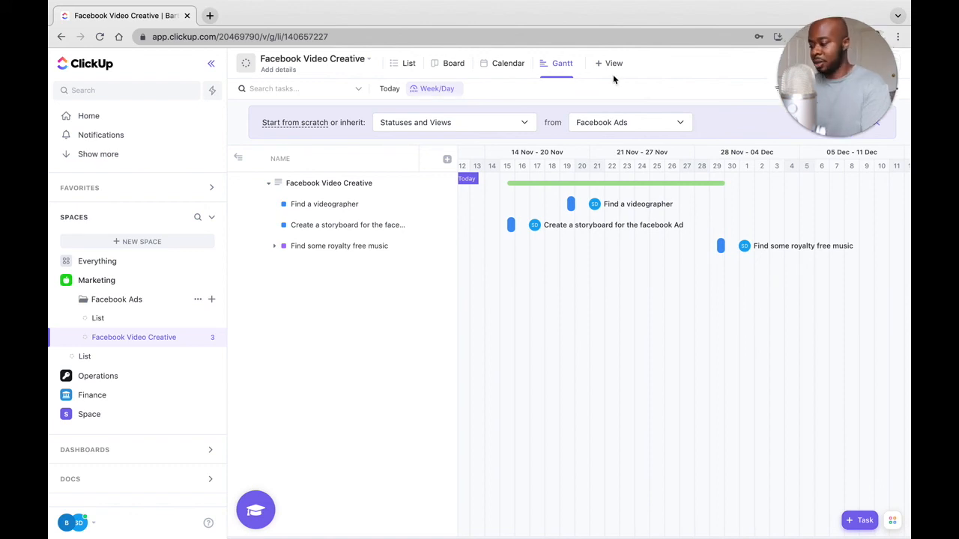
Invite a new person to the Bartsy Marketing Agency workspace by e-mail address with the Member role.
click(93, 523)
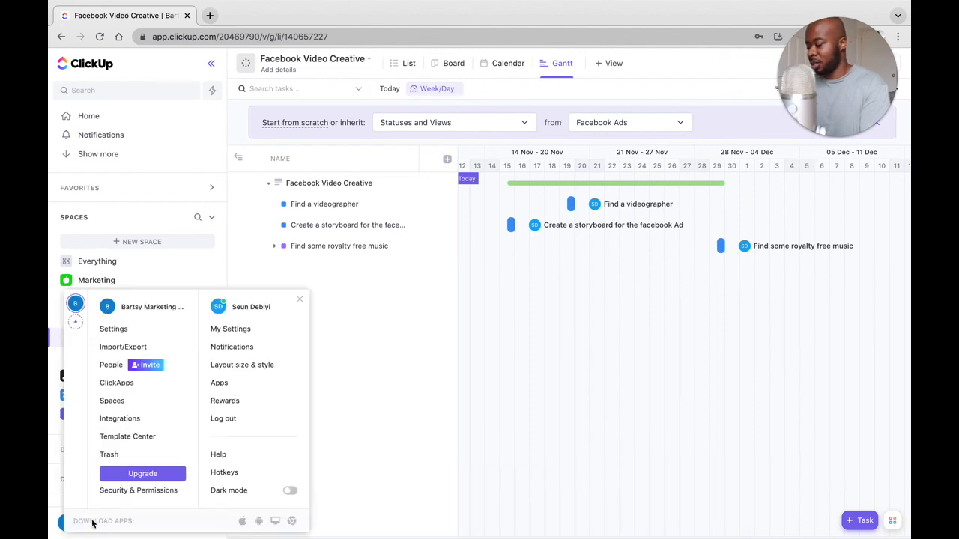
click(136, 366)
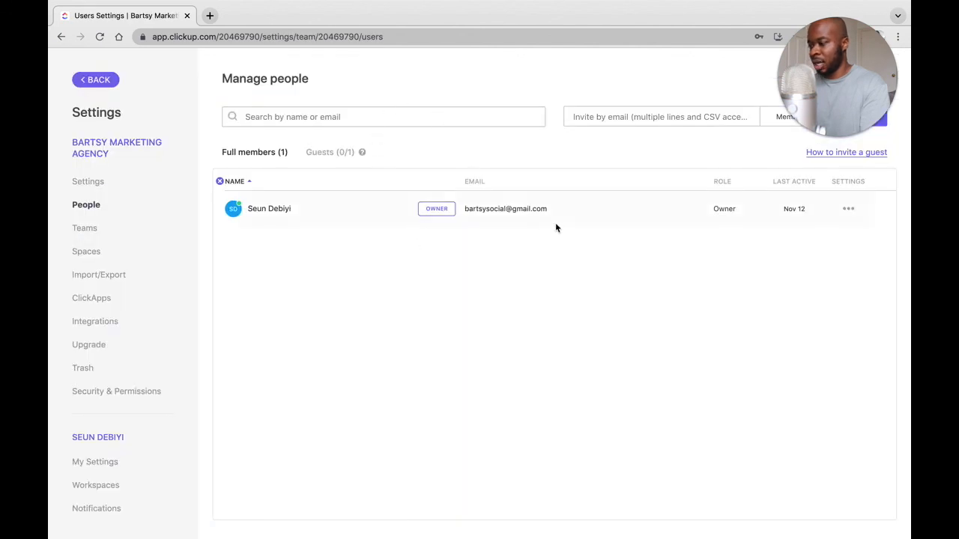
drag(810, 120, 805, 227)
click(666, 115)
click(642, 116)
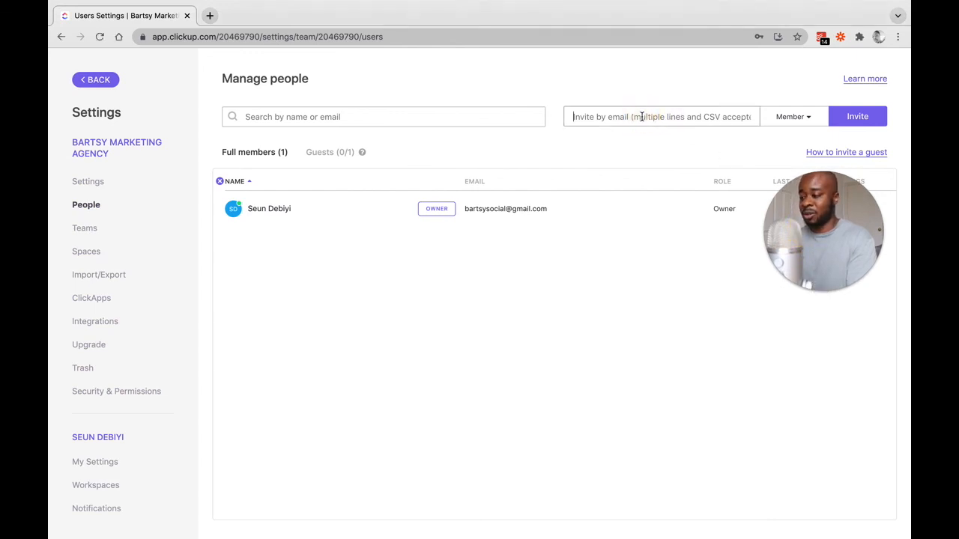
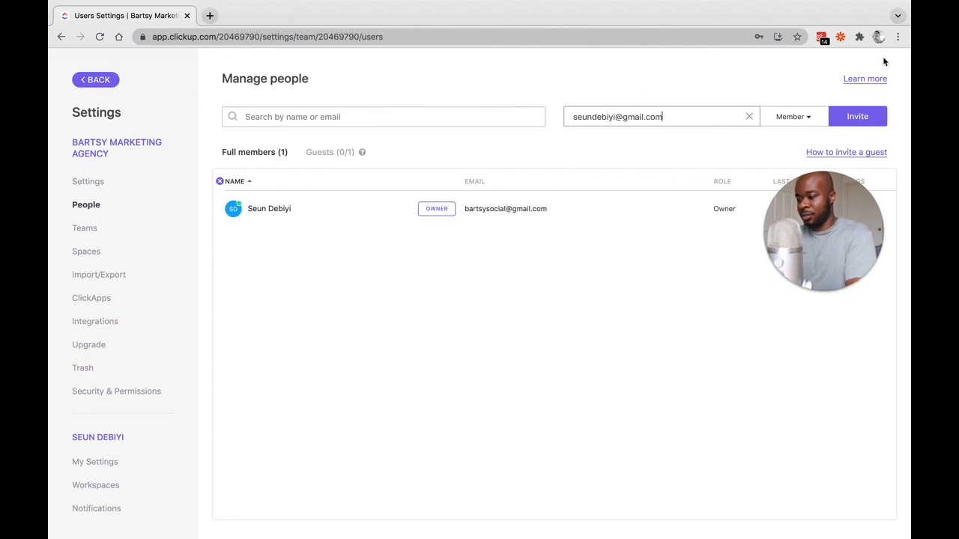
click(792, 117)
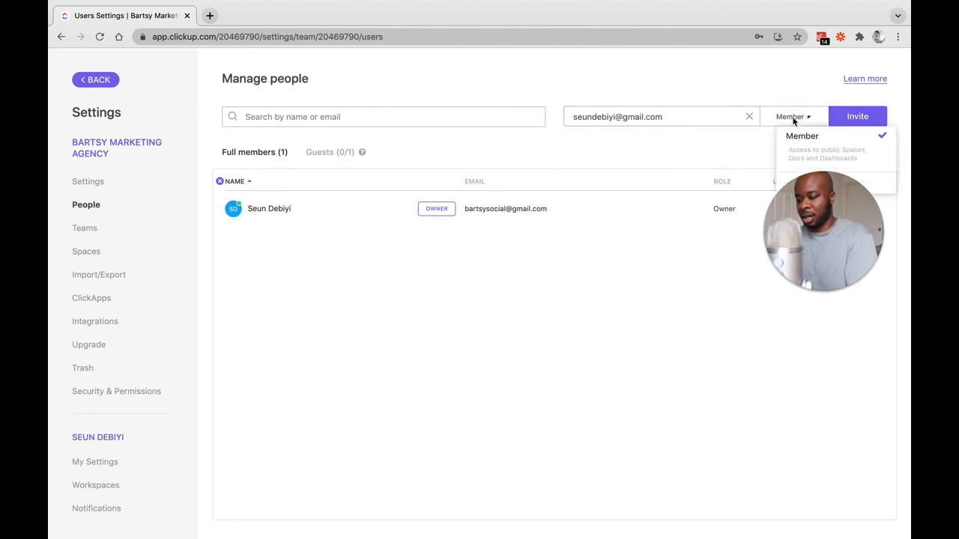
drag(827, 210, 839, 283)
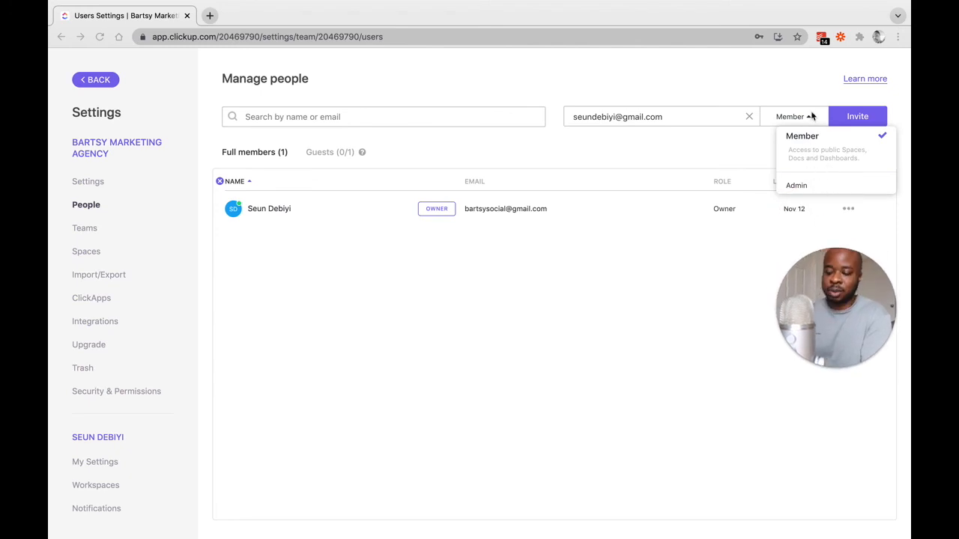
click(857, 117)
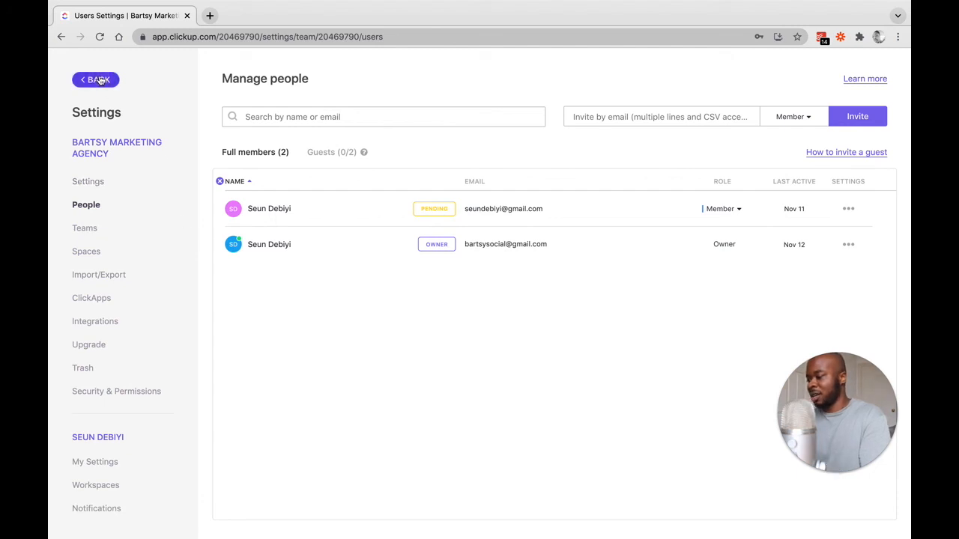
Return to the Marketing Space and reassign "Find some royalty free music" to the newly invited member.
click(100, 80)
scroll(438, 324, down, 2)
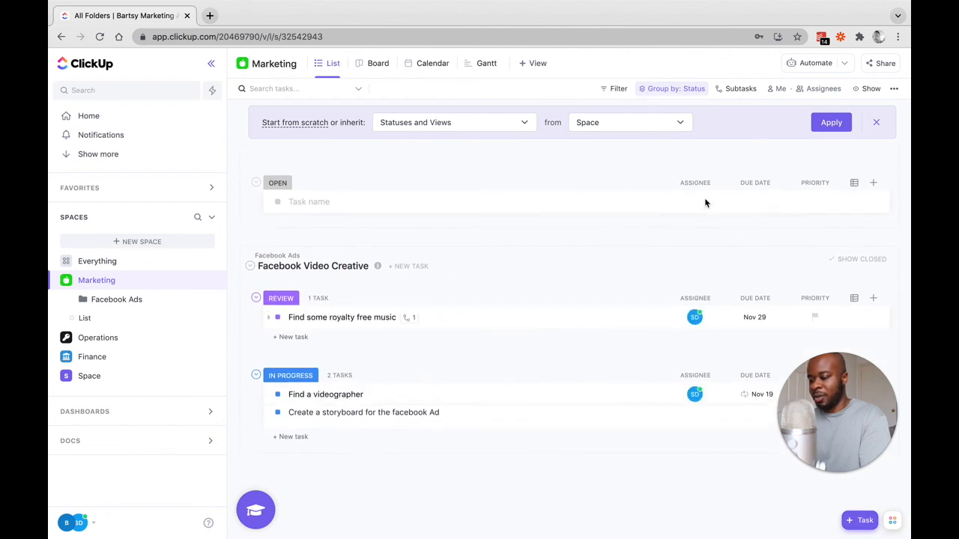
click(701, 311)
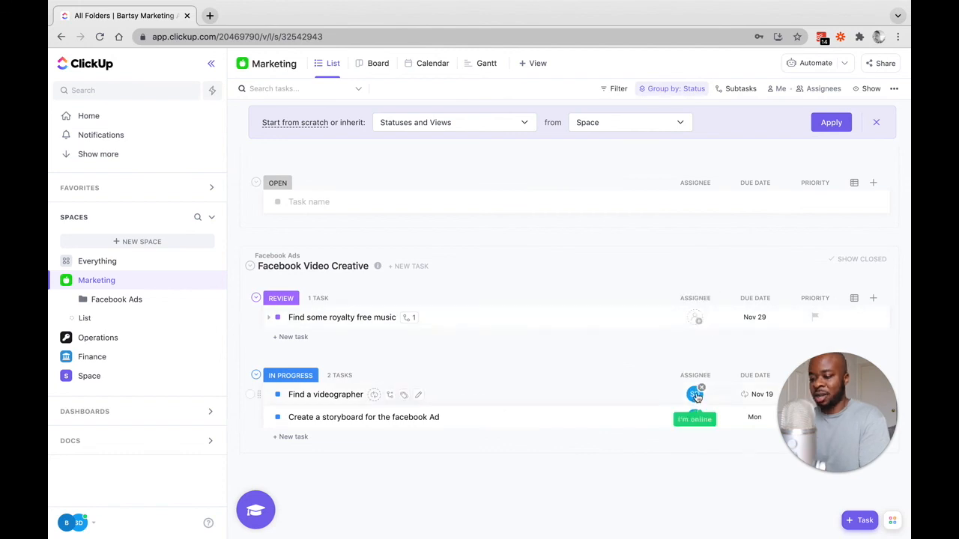
mouse_move(696, 396)
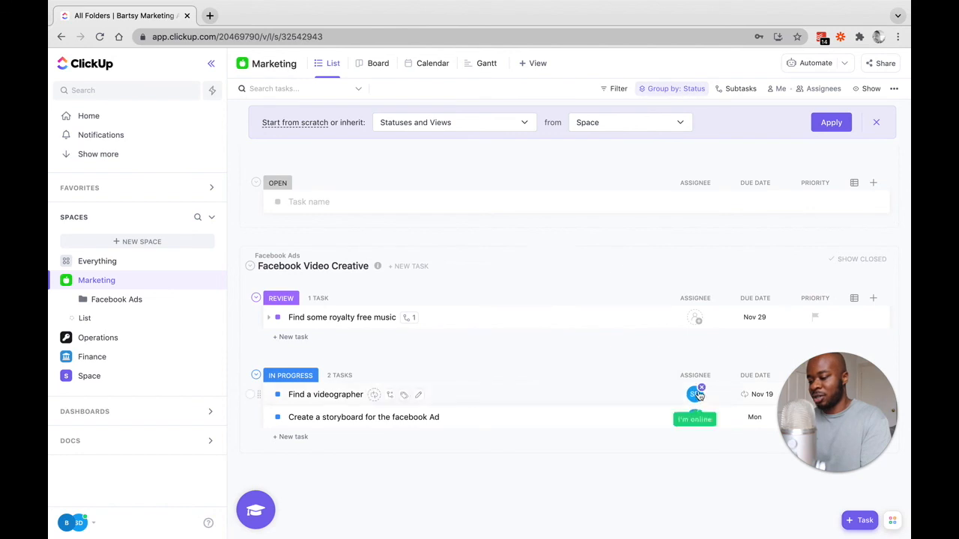
click(696, 319)
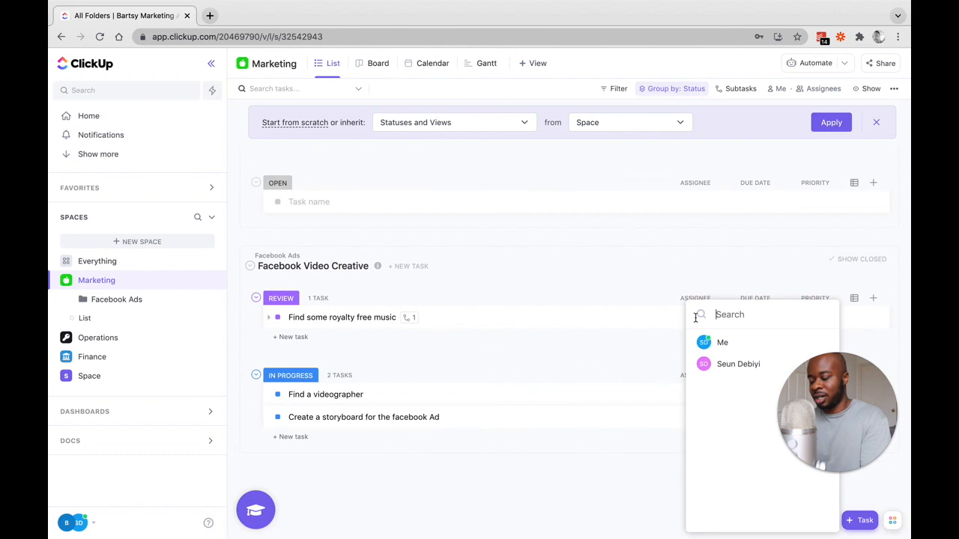
click(739, 366)
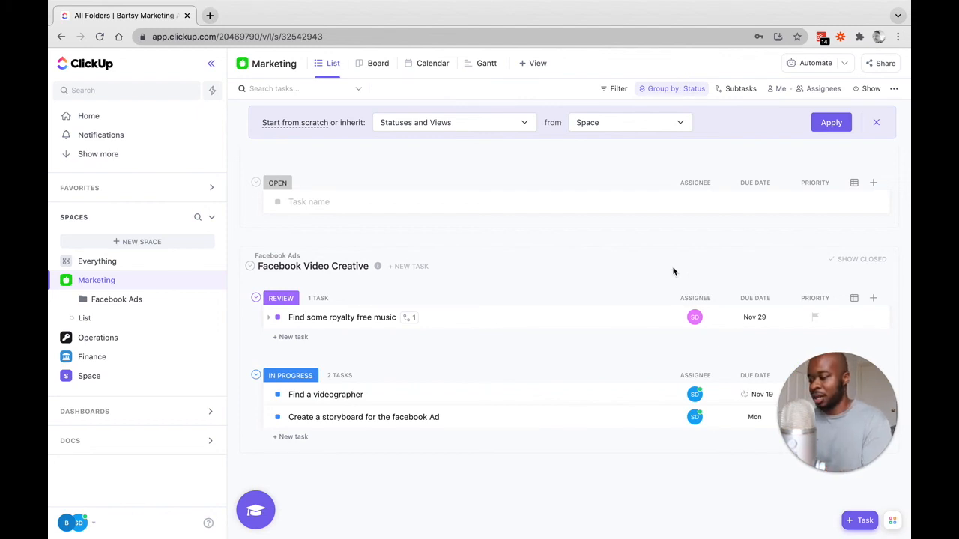
Browse the Template Center's featured and project management templates for the workspace.
click(72, 523)
click(138, 438)
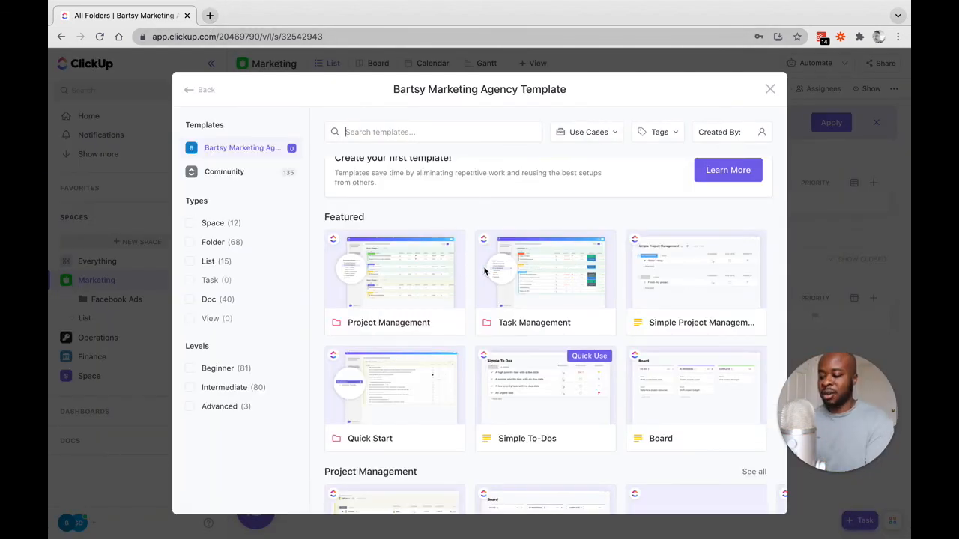
scroll(463, 291, up, 1)
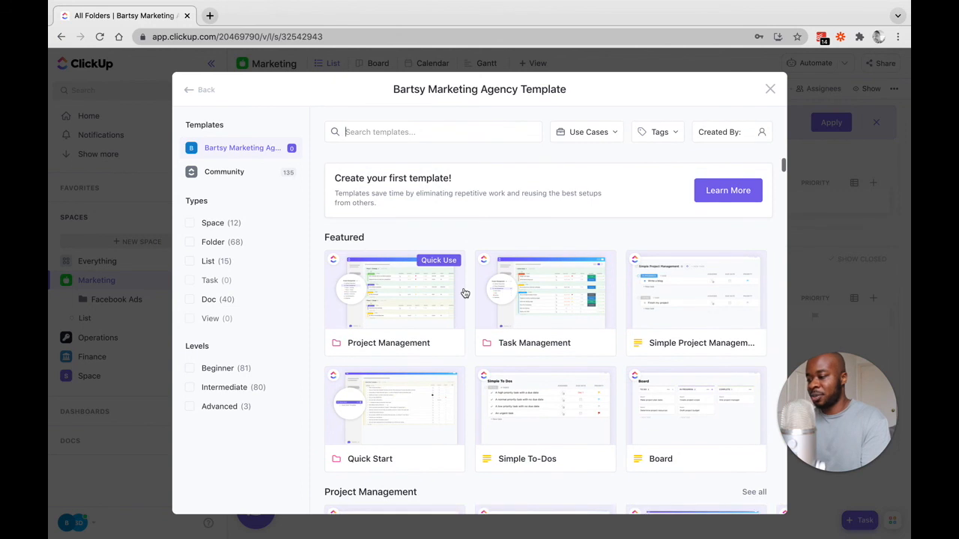
scroll(464, 292, down, 3)
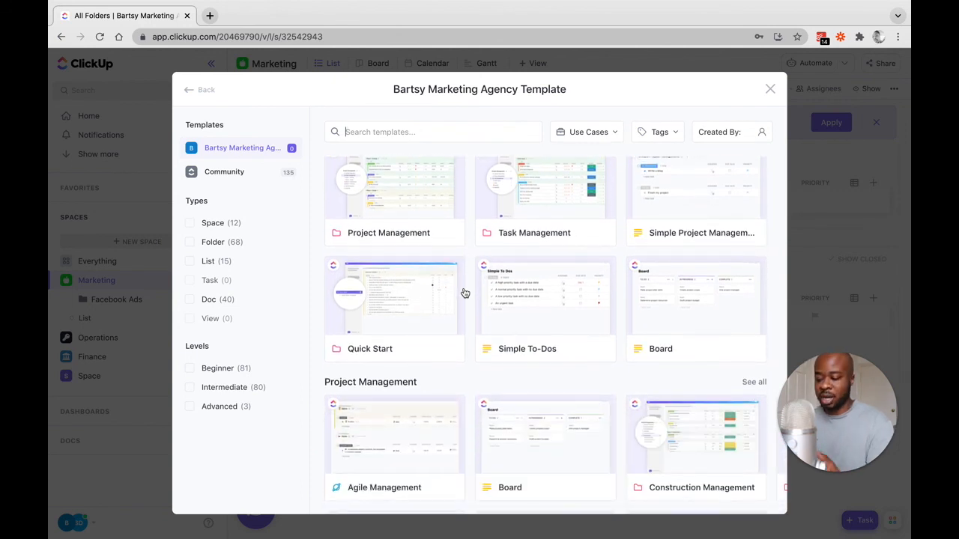
scroll(464, 292, down, 3)
scroll(464, 293, up, 1)
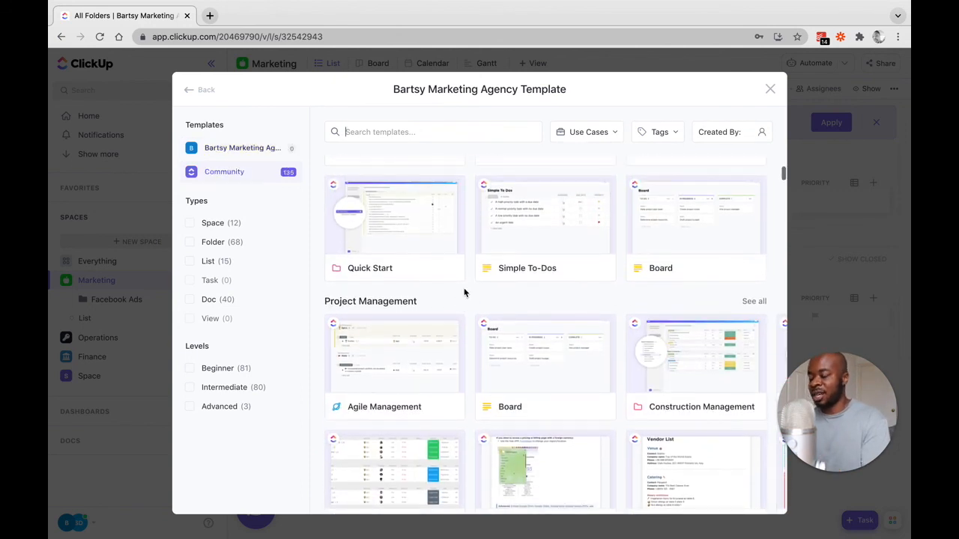
scroll(465, 292, down, 3)
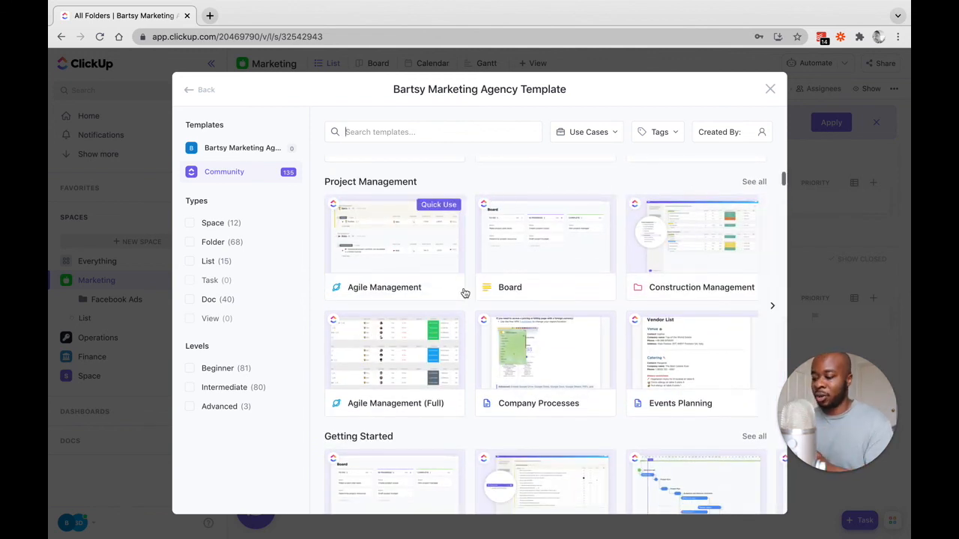
scroll(465, 293, up, 6)
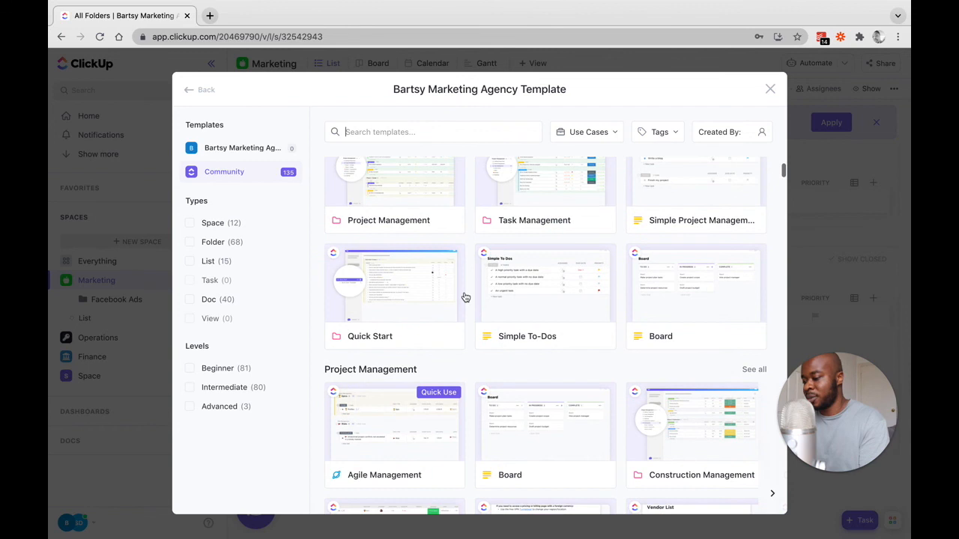
scroll(465, 297, up, 2)
scroll(465, 297, down, 3)
scroll(464, 298, up, 2)
scroll(464, 297, up, 1)
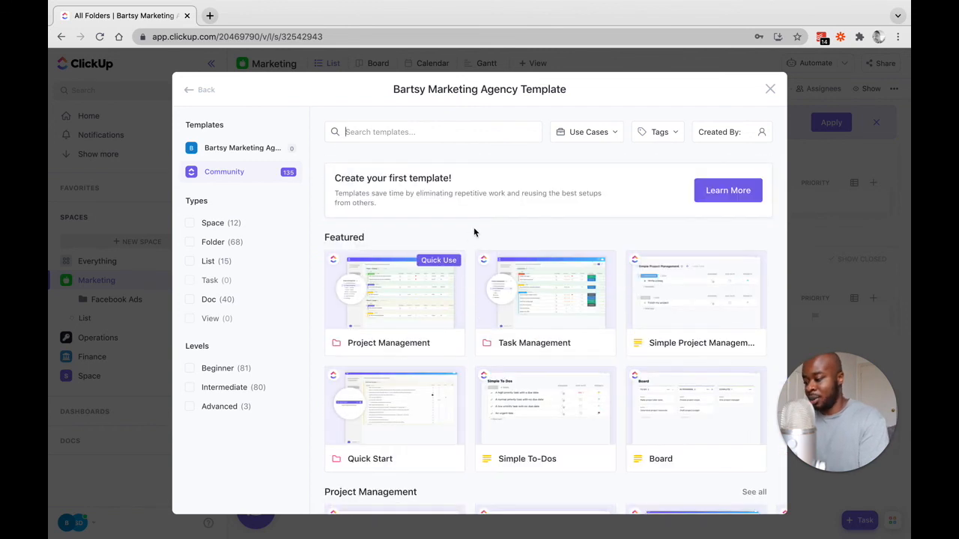
scroll(473, 232, down, 4)
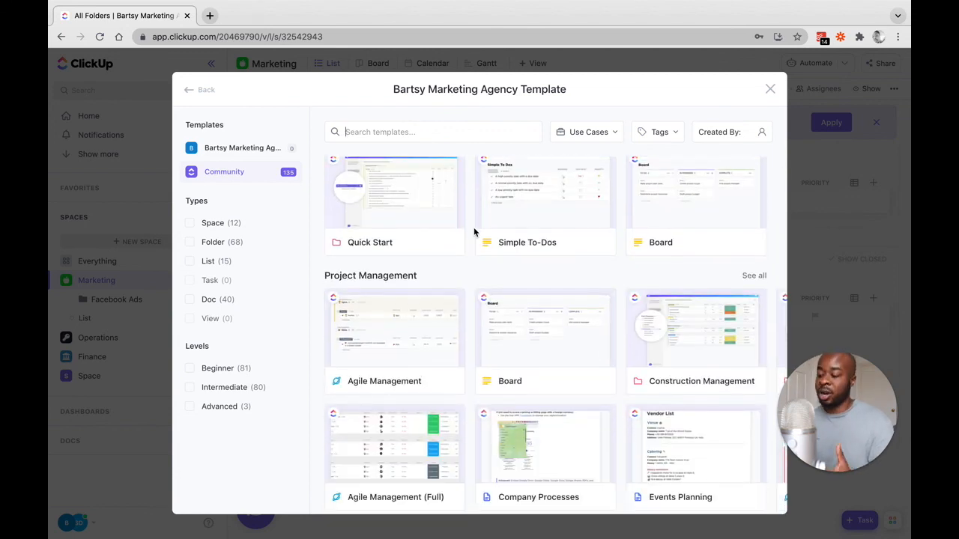
scroll(473, 232, down, 4)
scroll(473, 232, down, 2)
scroll(473, 233, up, 9)
scroll(473, 232, down, 2)
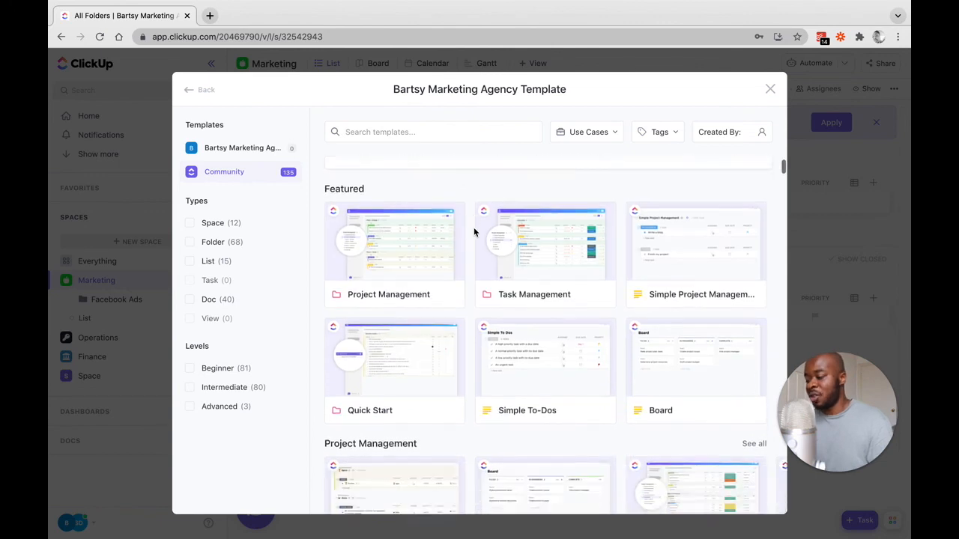
scroll(473, 232, up, 1)
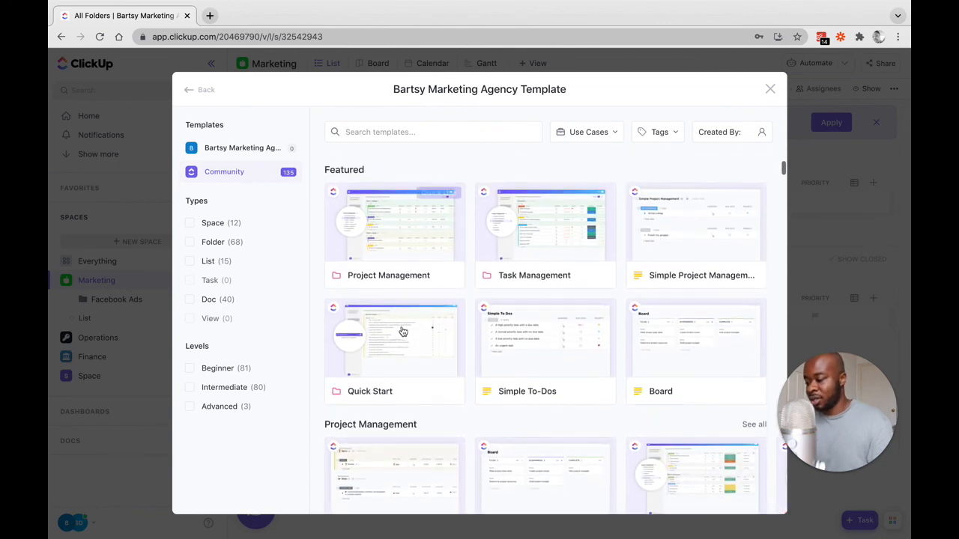
Look through the community templates for Agile Project Management and Education, and close the Template Center without applying one.
mouse_move(403, 331)
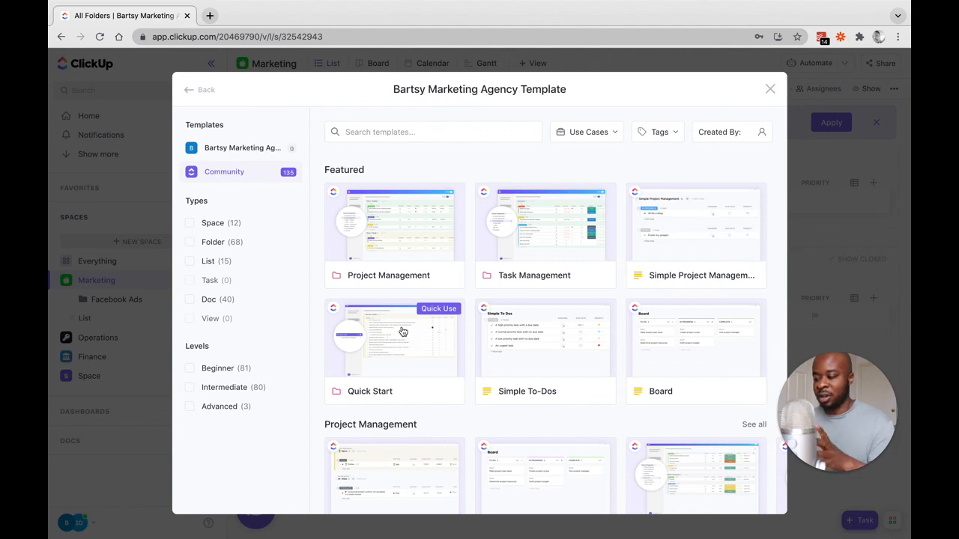
scroll(402, 331, down, 10)
scroll(402, 331, up, 1)
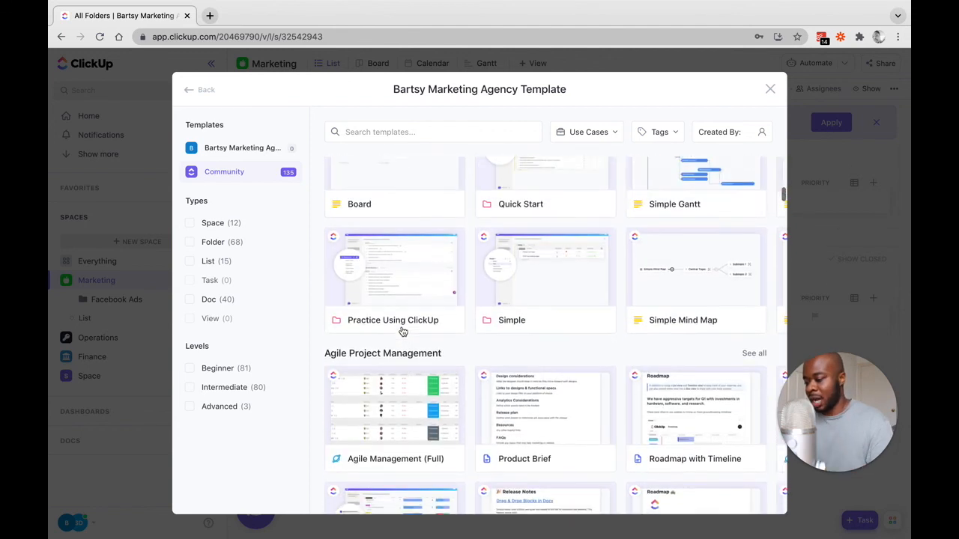
scroll(403, 331, down, 5)
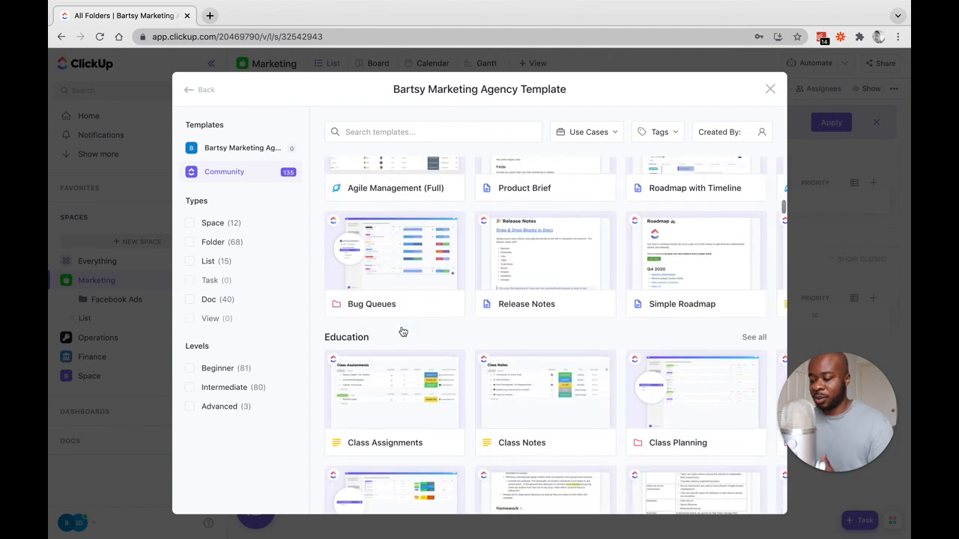
scroll(402, 331, up, 3)
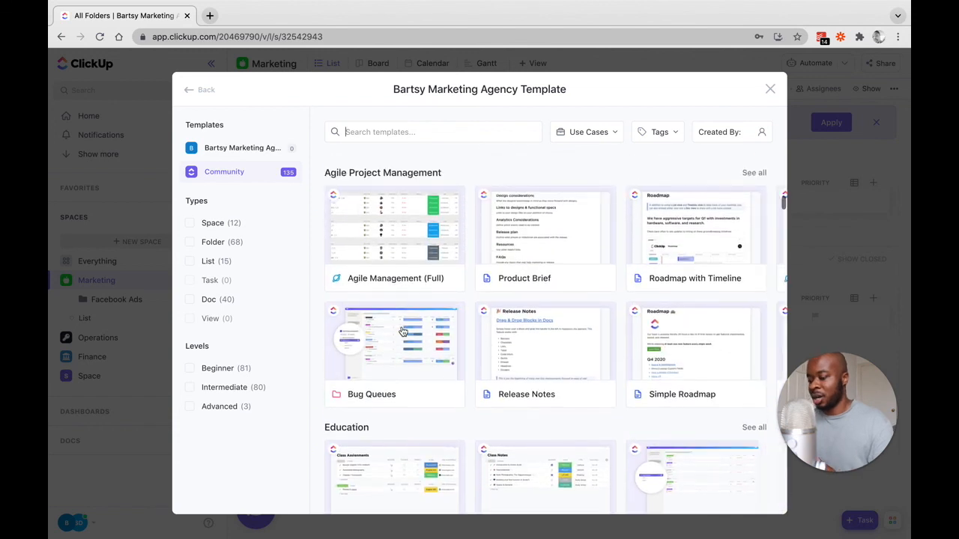
scroll(402, 331, down, 4)
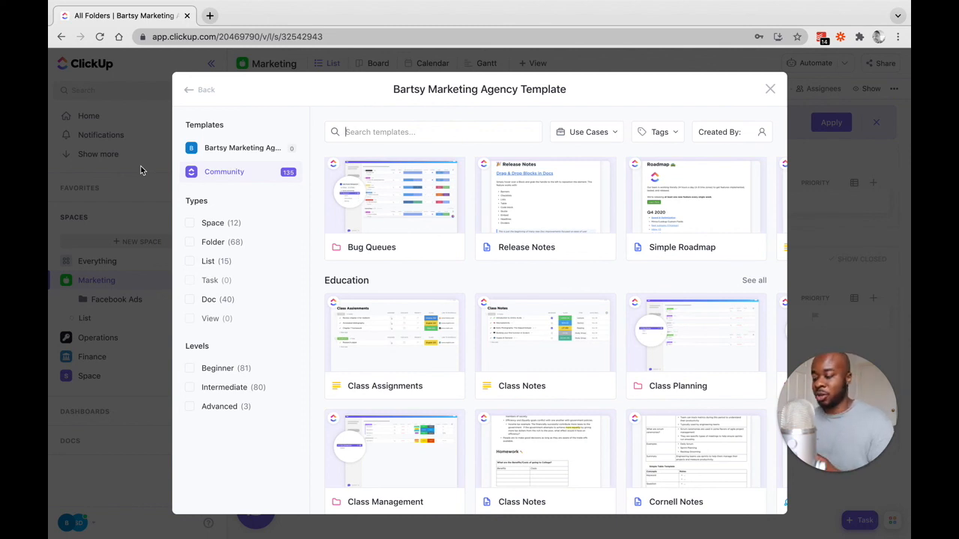
click(771, 90)
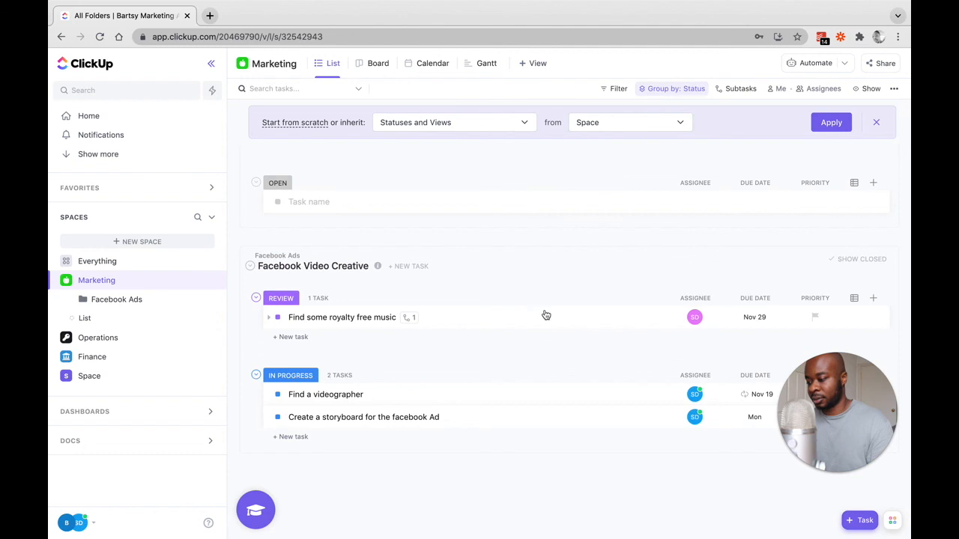